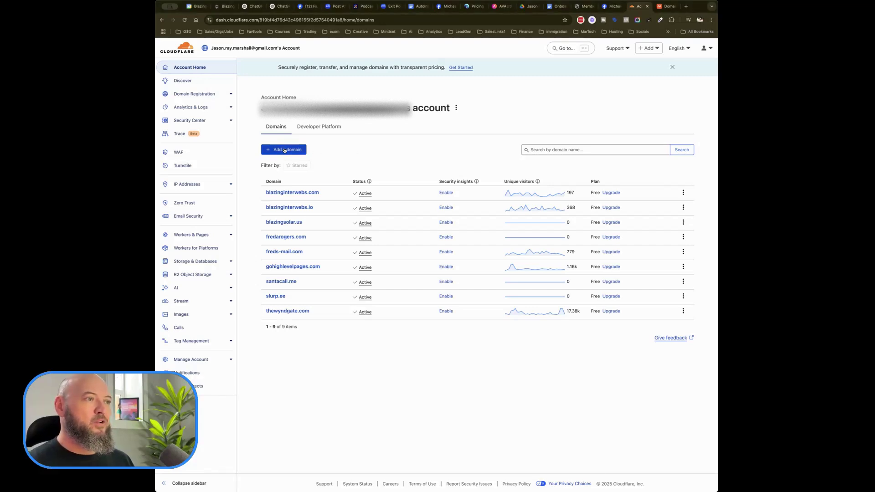
Add the domain autointakepro.com to the account, using the quick scan for DNS records.
{"action": "left_click", "coordinate": [294, 150]}
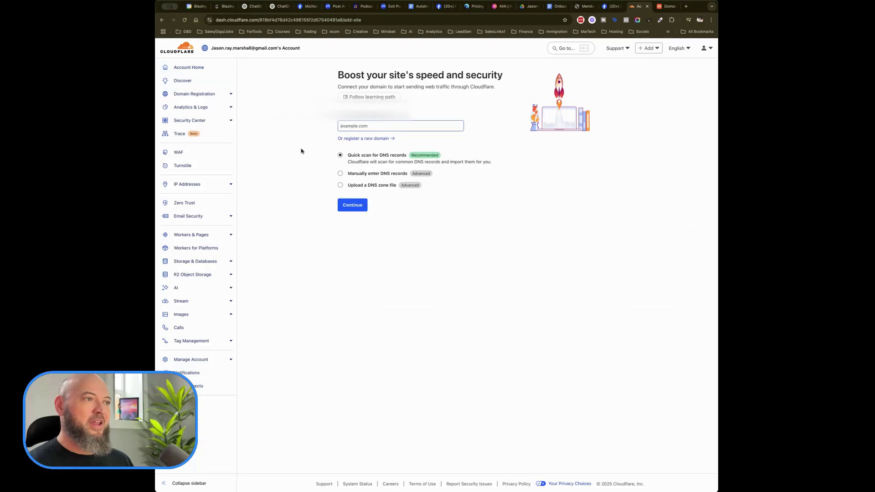
{"action": "left_click", "coordinate": [372, 127]}
{"action": "type", "text": "a"}
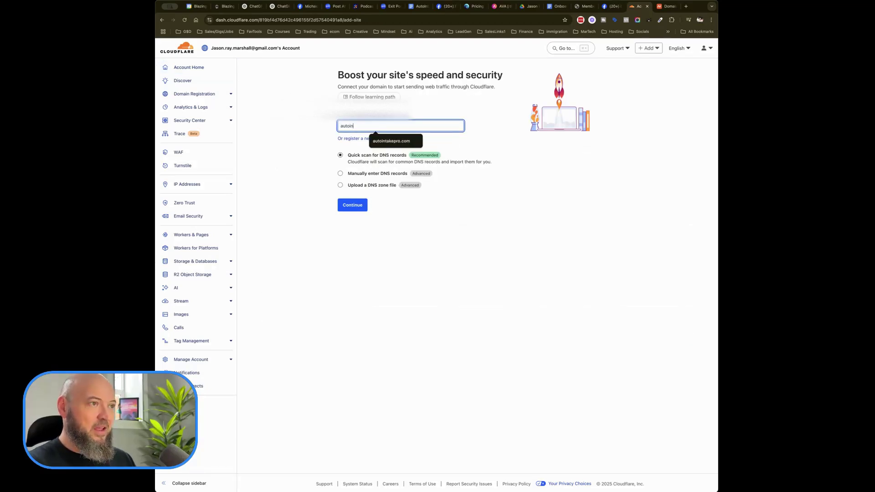
{"action": "type", "text": "utoin"}
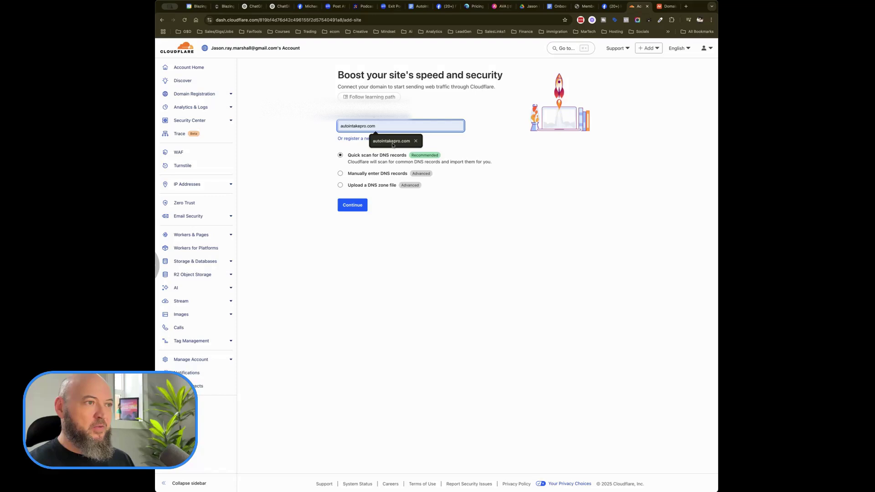
{"action": "left_click", "coordinate": [394, 143]}
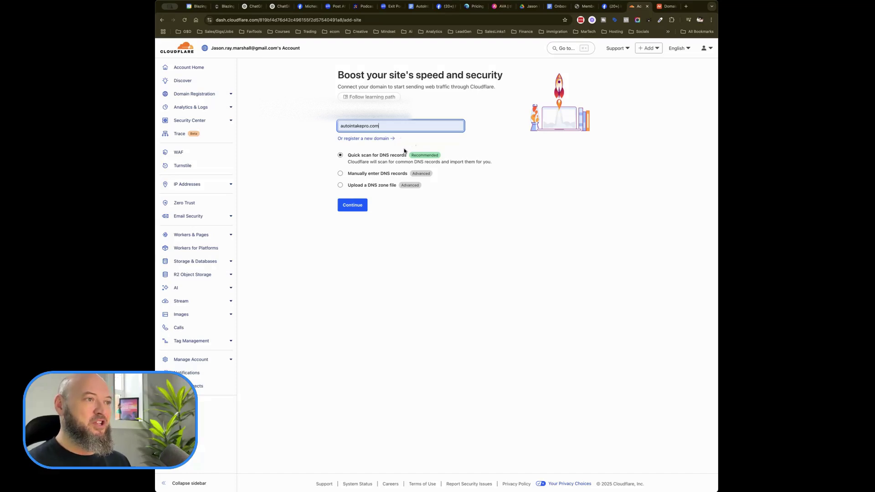
{"action": "left_click_drag", "start_coordinate": [339, 124], "coordinate": [499, 159]}
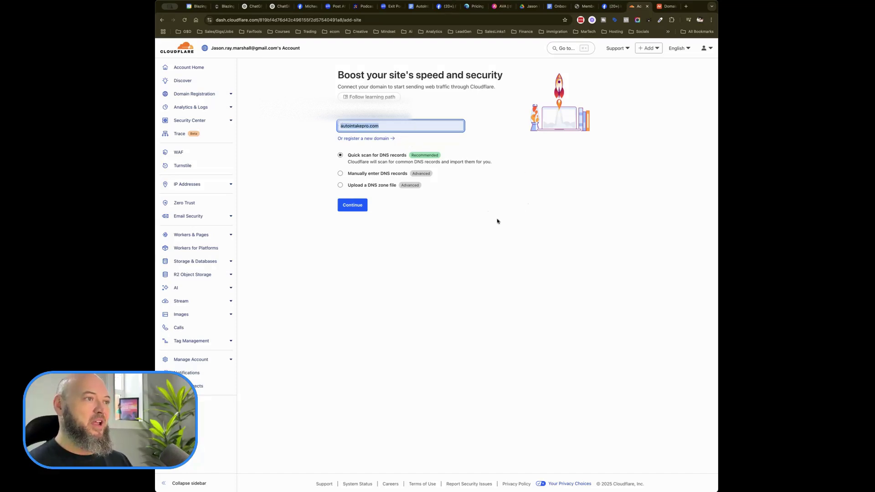
{"action": "left_click", "coordinate": [353, 206]}
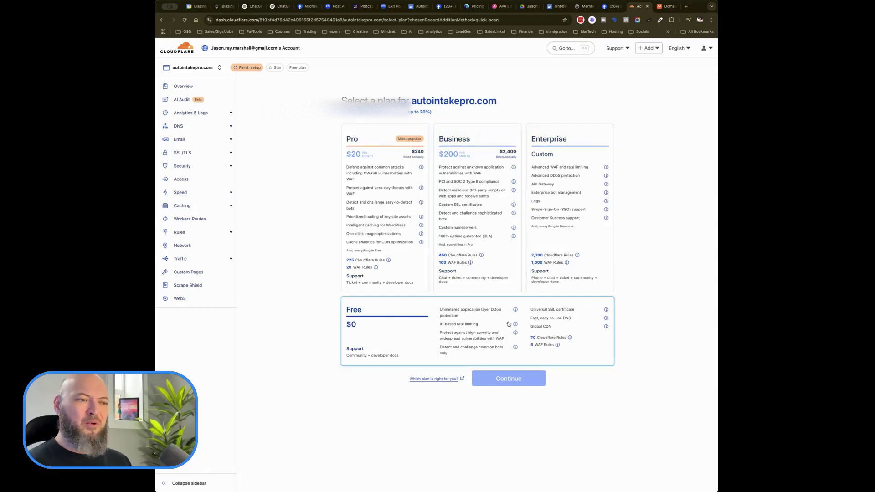
Choose the Free plan for autointakepro.com and proceed to activation with the scanned DNS records.
{"action": "left_click", "coordinate": [401, 323]}
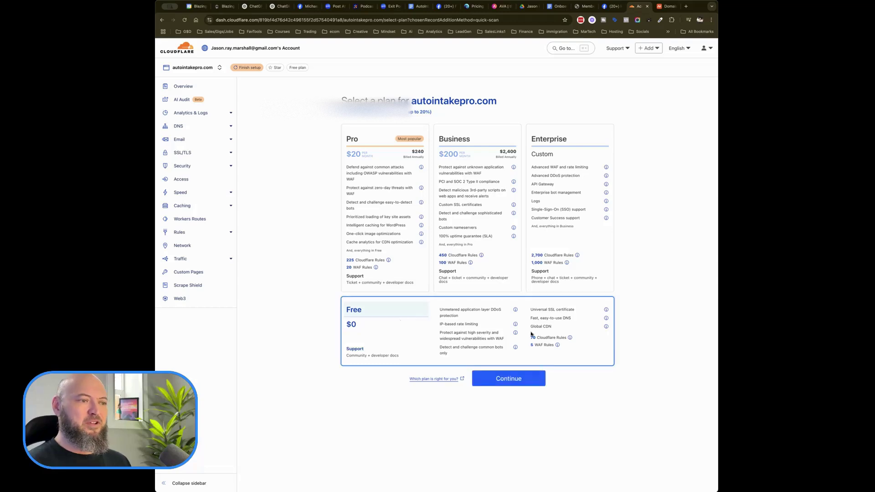
{"action": "left_click", "coordinate": [509, 379]}
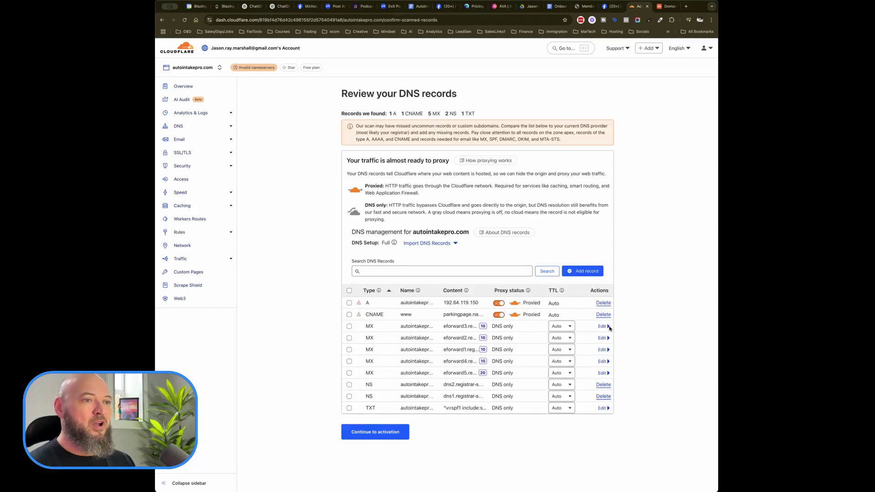
{"action": "scroll", "coordinate": [524, 270], "scroll_direction": "down", "scroll_amount": 2}
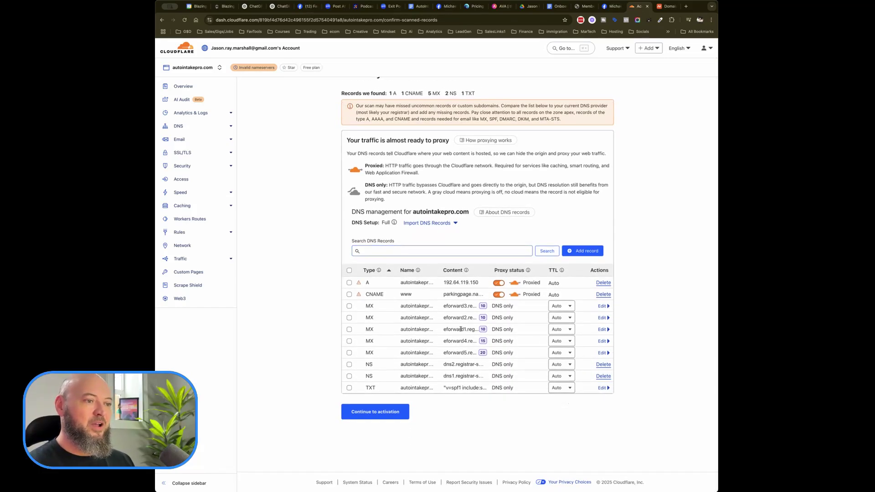
{"action": "scroll", "coordinate": [389, 279], "scroll_direction": "up", "scroll_amount": 1}
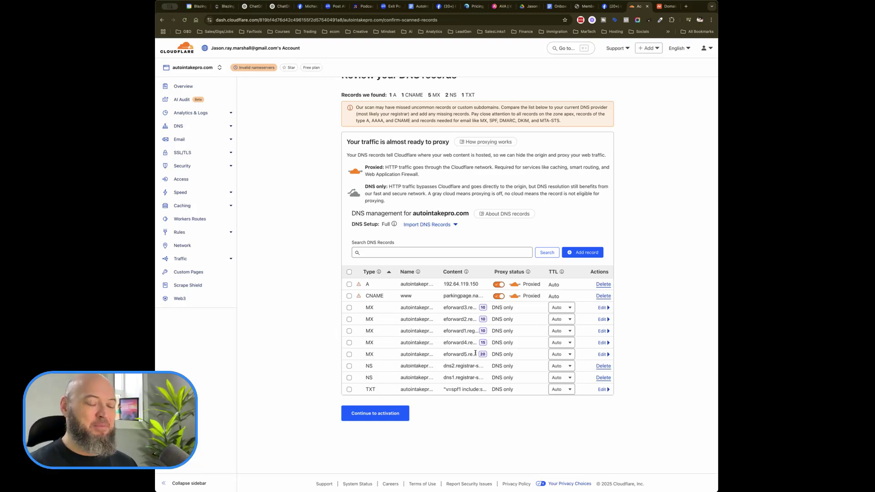
{"action": "left_click", "coordinate": [395, 416]}
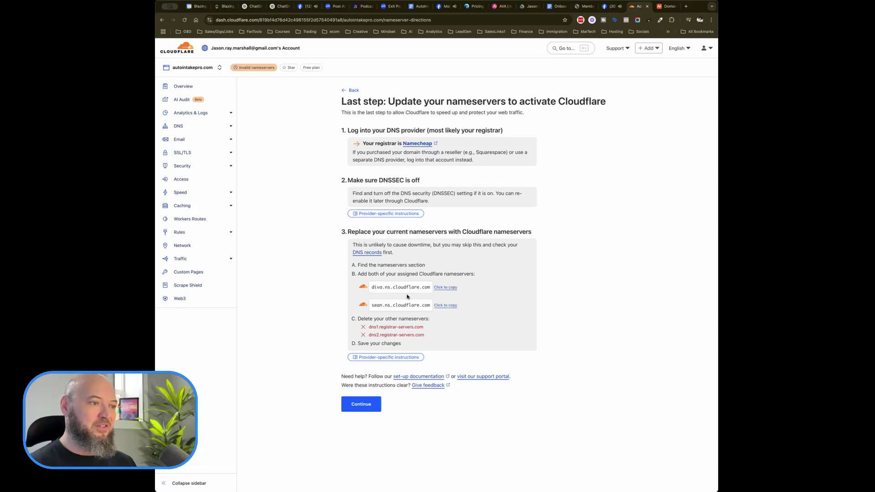
Copy the first assigned Cloudflare nameserver, switch to Namecheap, choose Custom DNS and enter diva.ns.cloudflare.com as Nameserver 1.
{"action": "left_click", "coordinate": [441, 287]}
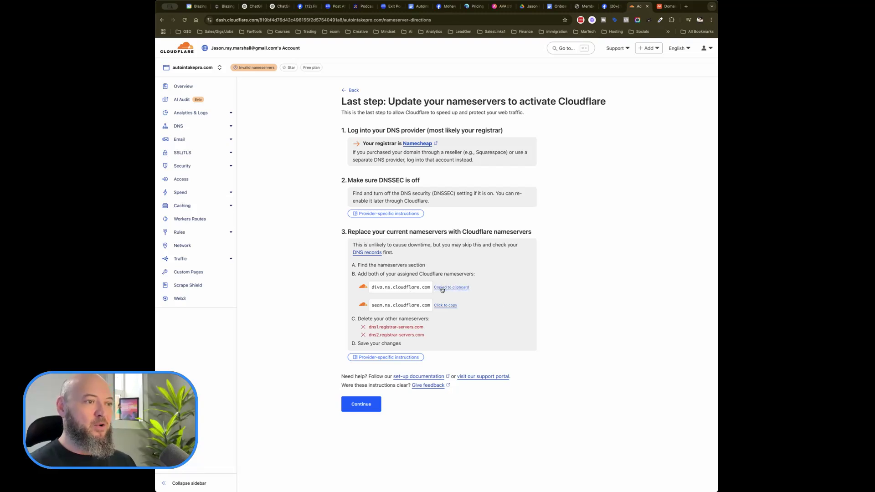
{"action": "left_click", "coordinate": [666, 6]}
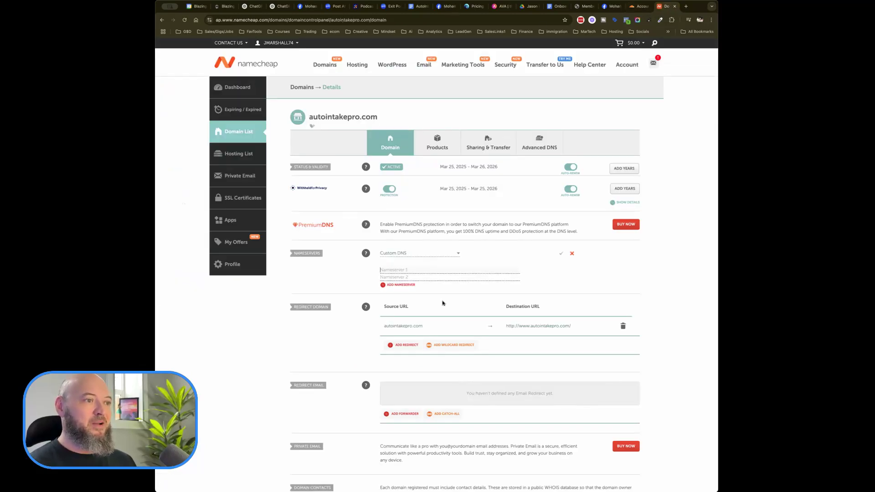
{"action": "scroll", "coordinate": [444, 287], "scroll_direction": "down", "scroll_amount": 1}
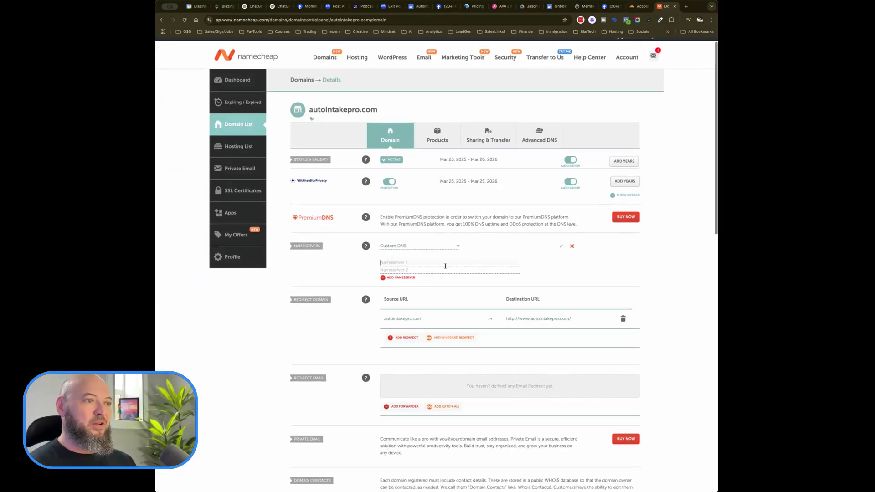
{"action": "scroll", "coordinate": [445, 282], "scroll_direction": "down", "scroll_amount": 1}
{"action": "left_click", "coordinate": [426, 246]}
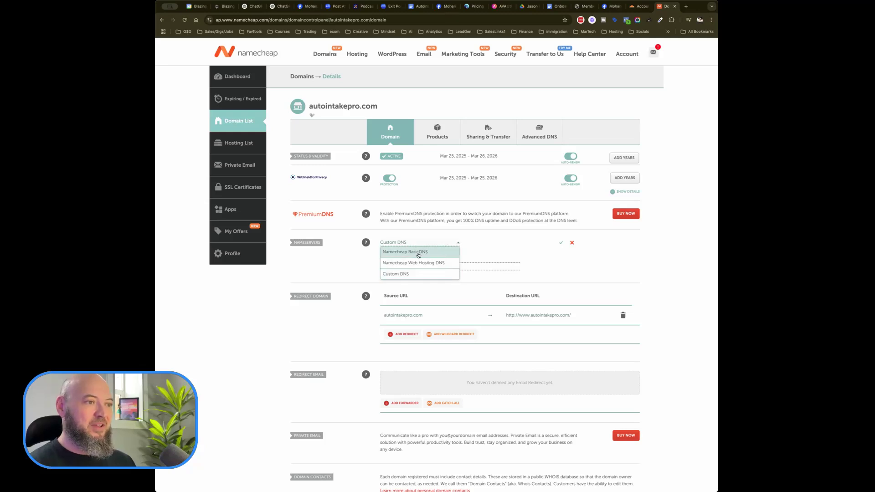
{"action": "left_click", "coordinate": [433, 253]}
{"action": "left_click", "coordinate": [456, 244]}
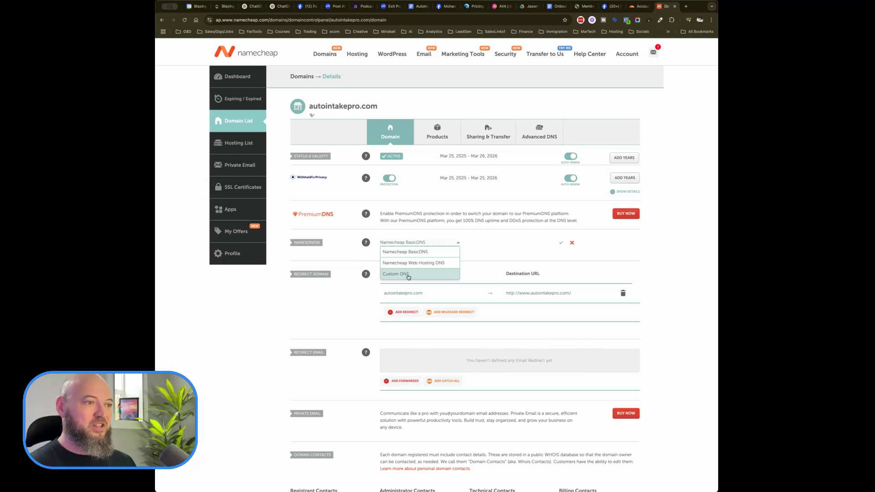
{"action": "left_click", "coordinate": [408, 275]}
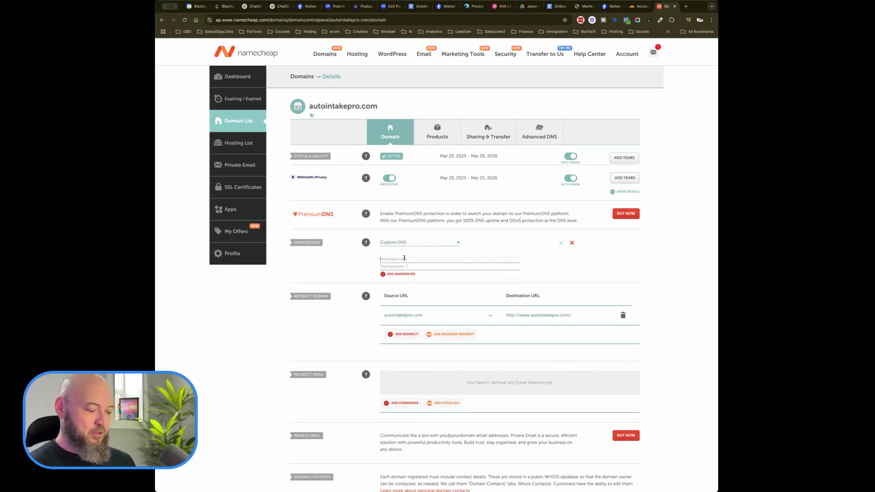
{"action": "key", "text": "super+v"}
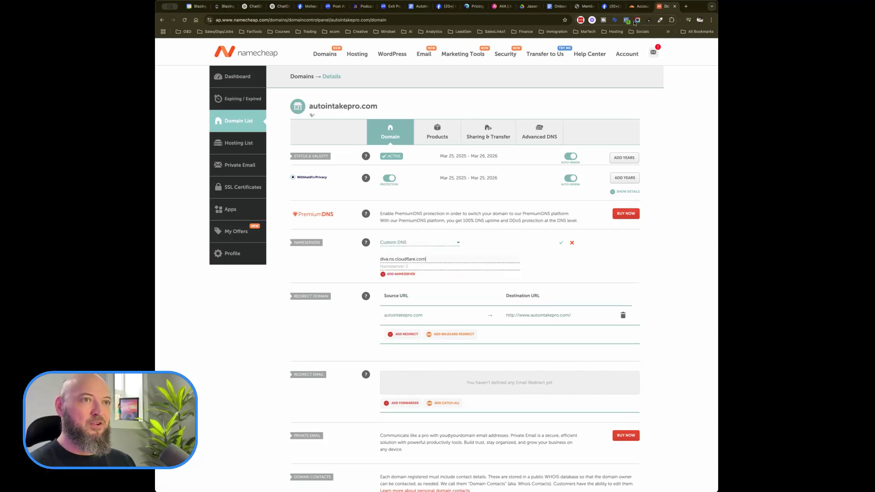
Copy the second Cloudflare nameserver, enter sean.ns.cloudflare.com as Nameserver 2 in Namecheap, and save the nameservers.
{"action": "left_click", "coordinate": [639, 7]}
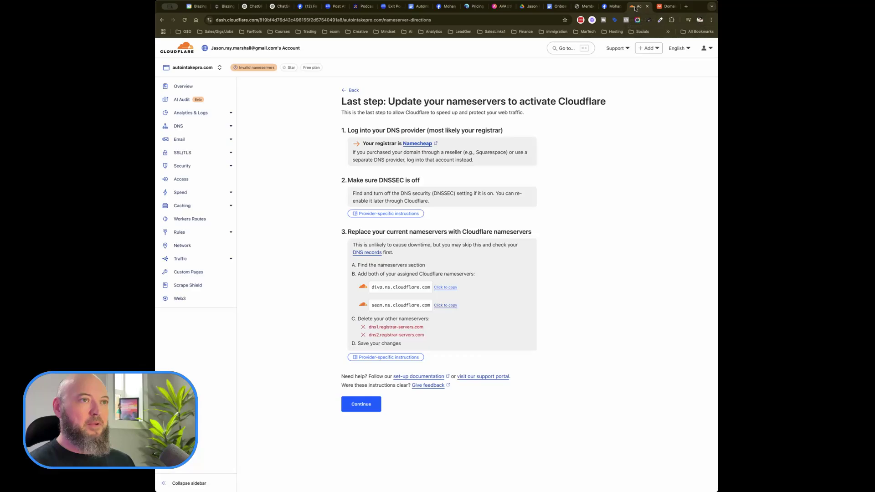
{"action": "left_click", "coordinate": [445, 306]}
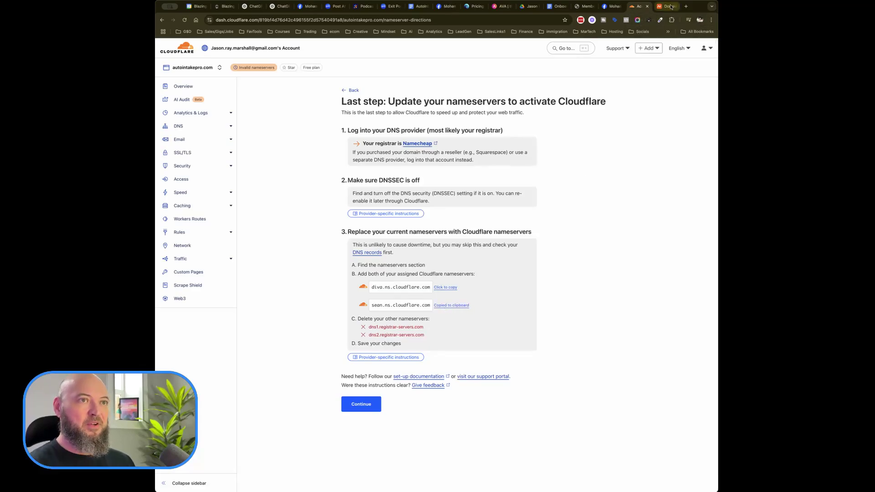
{"action": "left_click", "coordinate": [671, 6]}
{"action": "left_click", "coordinate": [417, 267]}
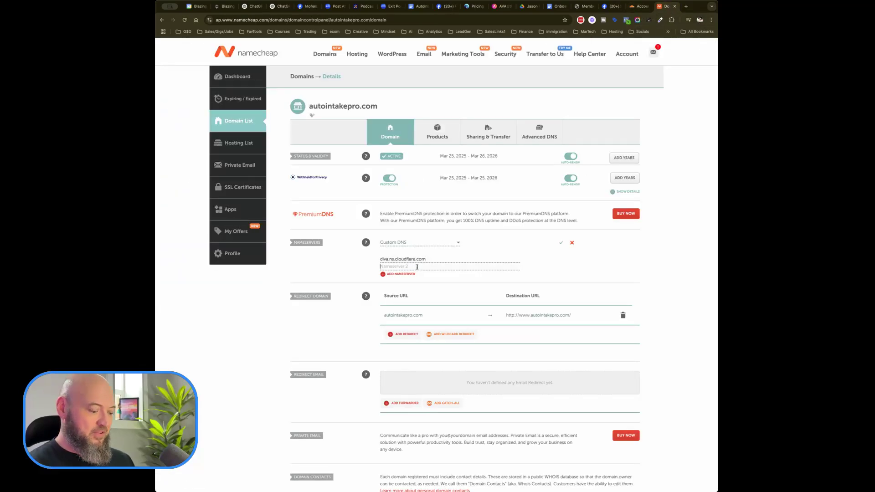
{"action": "key", "text": "super+v"}
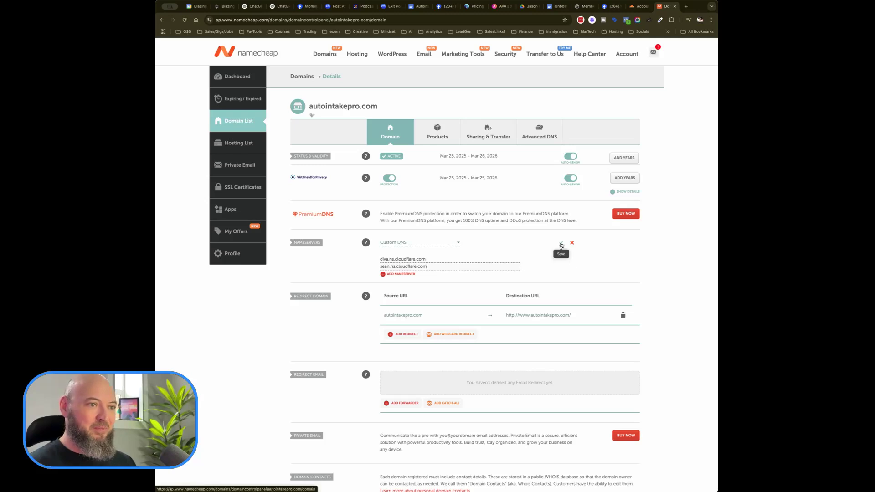
{"action": "left_click", "coordinate": [561, 245]}
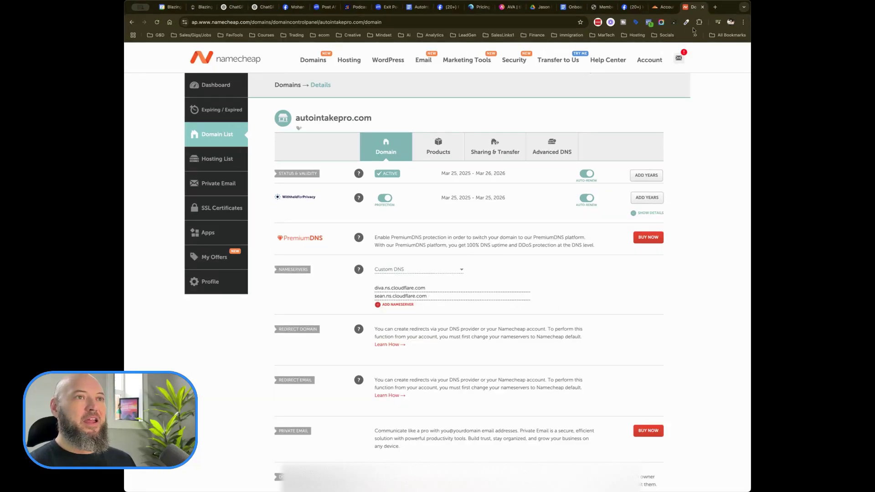
Return to Cloudflare, finish the nameserver instructions and request an immediate nameserver check for autointakepro.com.
{"action": "left_click", "coordinate": [661, 7]}
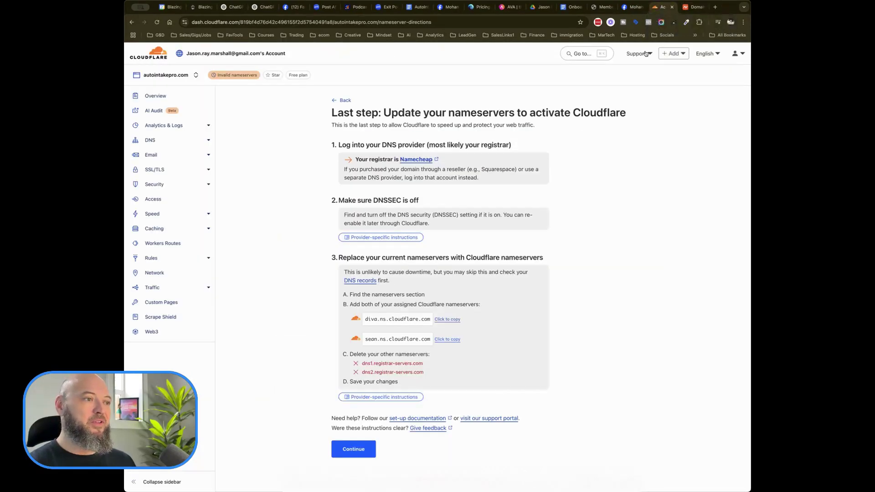
{"action": "left_click", "coordinate": [364, 451]}
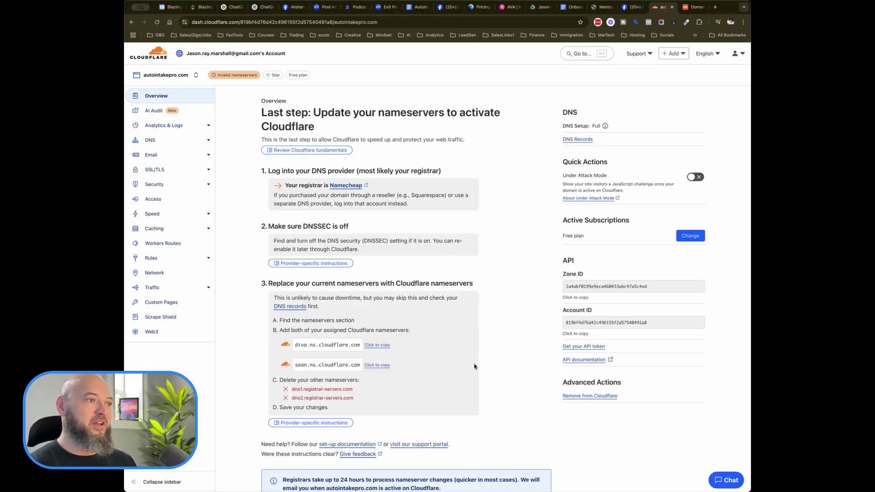
{"action": "scroll", "coordinate": [474, 365], "scroll_direction": "down", "scroll_amount": 2}
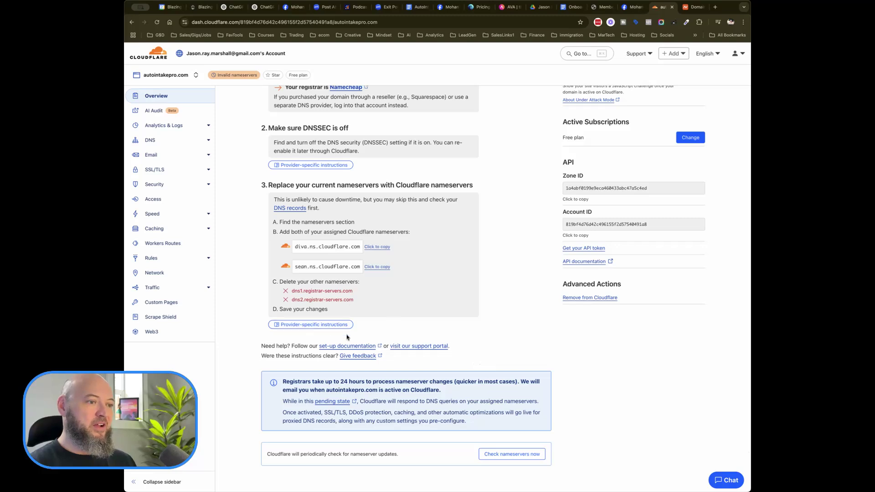
{"action": "scroll", "coordinate": [387, 355], "scroll_direction": "down", "scroll_amount": 1}
{"action": "left_click", "coordinate": [529, 405]}
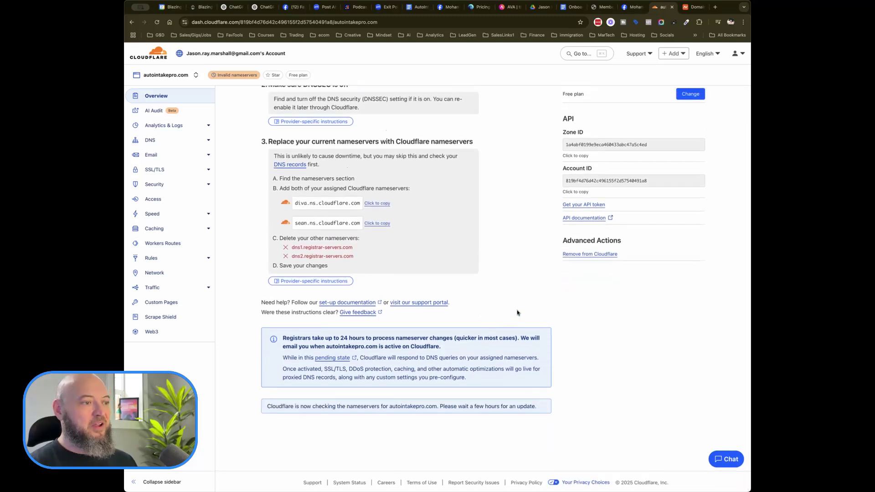
Review the nameserver check status and the notice on how long registrars take to process nameserver changes.
{"action": "scroll", "coordinate": [513, 421], "scroll_direction": "up", "scroll_amount": 3}
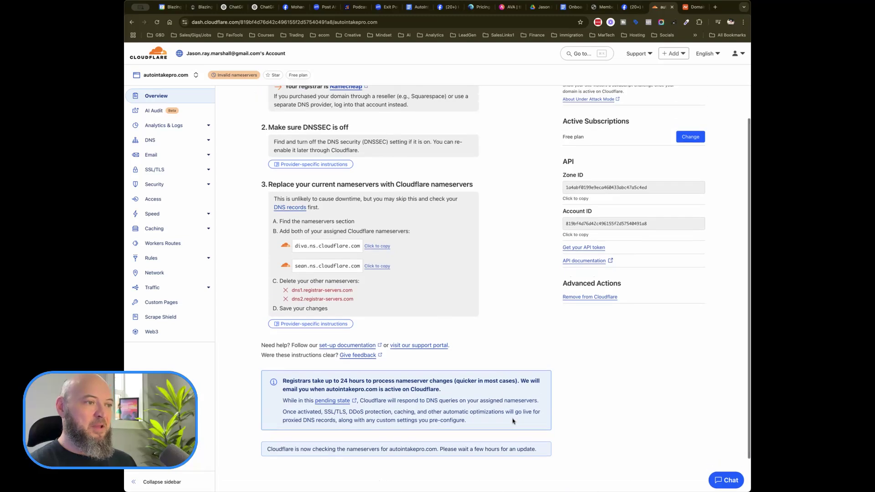
{"action": "scroll", "coordinate": [512, 417], "scroll_direction": "down", "scroll_amount": 2}
{"action": "left_click_drag", "start_coordinate": [266, 413], "coordinate": [537, 412]}
{"action": "left_click", "coordinate": [537, 413]}
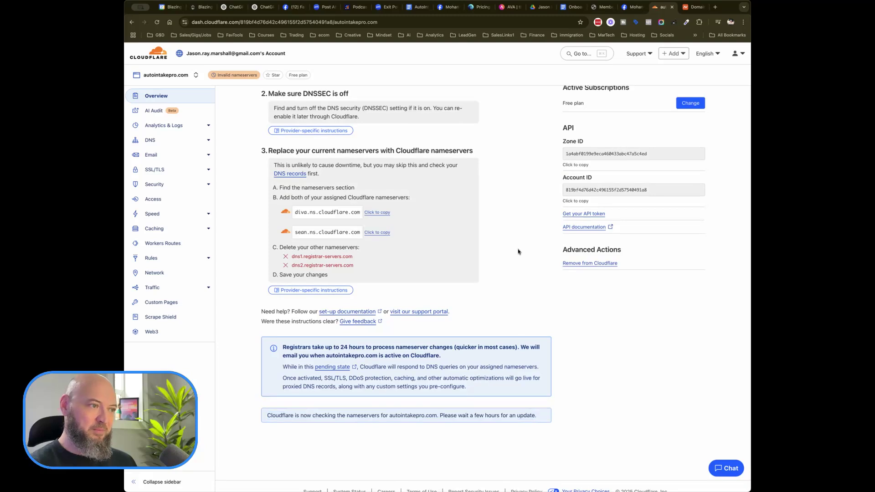
{"action": "scroll", "coordinate": [517, 250], "scroll_direction": "up", "scroll_amount": 1}
{"action": "scroll", "coordinate": [514, 254], "scroll_direction": "up", "scroll_amount": 2}
{"action": "scroll", "coordinate": [515, 254], "scroll_direction": "down", "scroll_amount": 3}
{"action": "scroll", "coordinate": [515, 254], "scroll_direction": "down", "scroll_amount": 2}
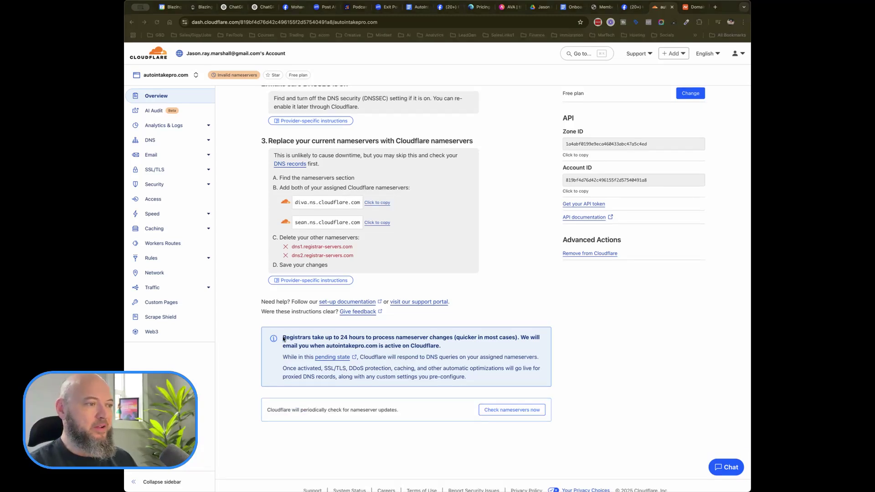
{"action": "scroll", "coordinate": [283, 339], "scroll_direction": "down", "scroll_amount": 1}
{"action": "left_click_drag", "start_coordinate": [281, 336], "coordinate": [469, 348]}
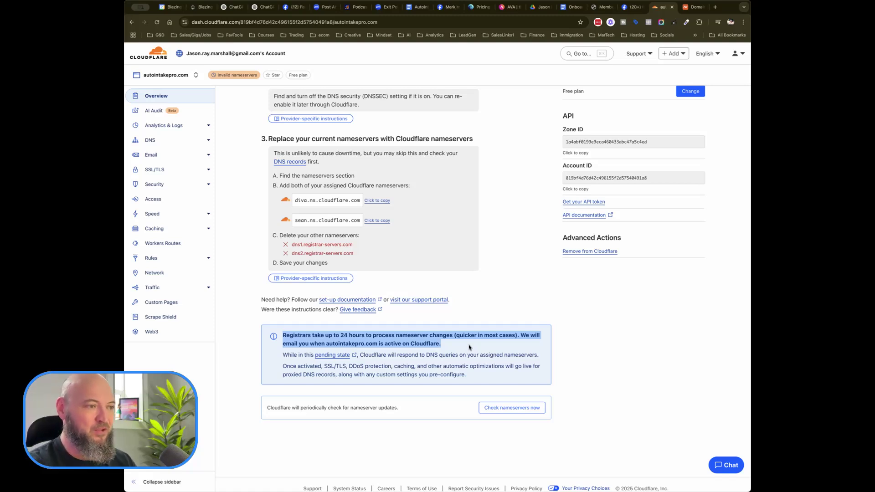
{"action": "left_click", "coordinate": [469, 347]}
{"action": "left_click_drag", "start_coordinate": [340, 334], "coordinate": [363, 334]}
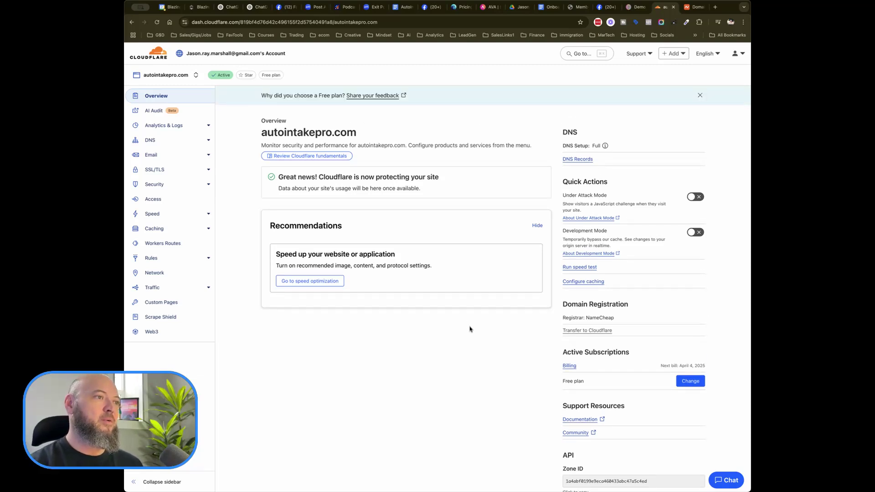
Open the DNS section of autointakepro.com and refresh the page to its latest version.
{"action": "scroll", "coordinate": [469, 328], "scroll_direction": "down", "scroll_amount": 1}
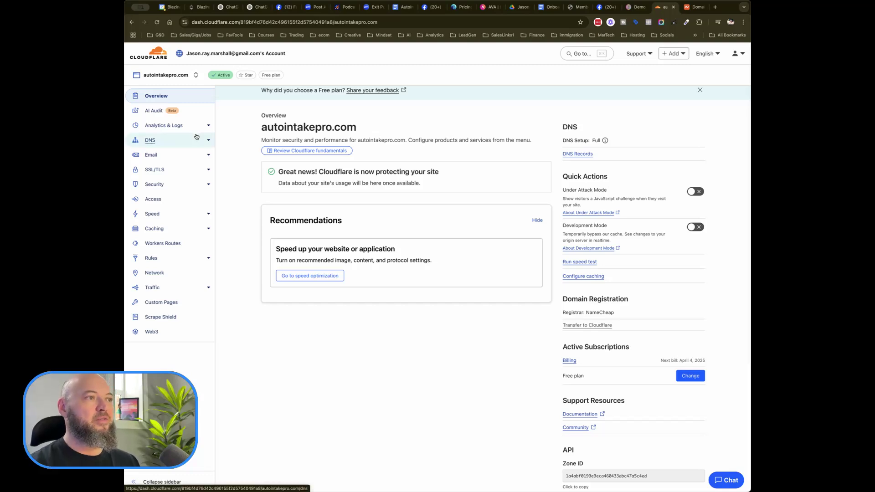
{"action": "left_click", "coordinate": [159, 142]}
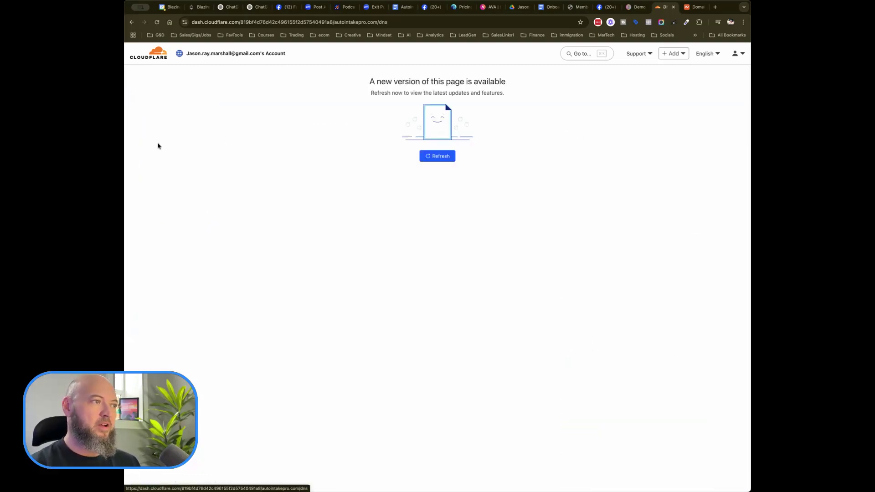
{"action": "left_click", "coordinate": [440, 156]}
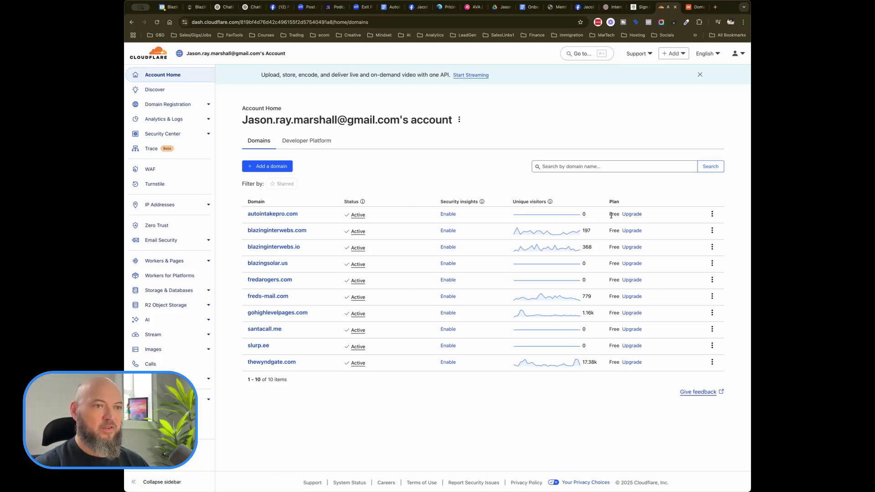
Open the DNS records of autointakepro.com from the Cloudflare domain list.
{"action": "left_click", "coordinate": [267, 217]}
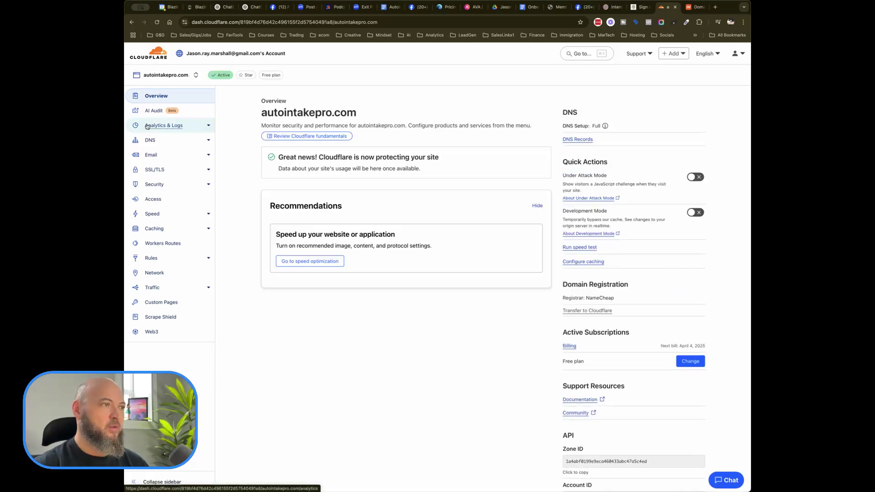
{"action": "left_click", "coordinate": [153, 142]}
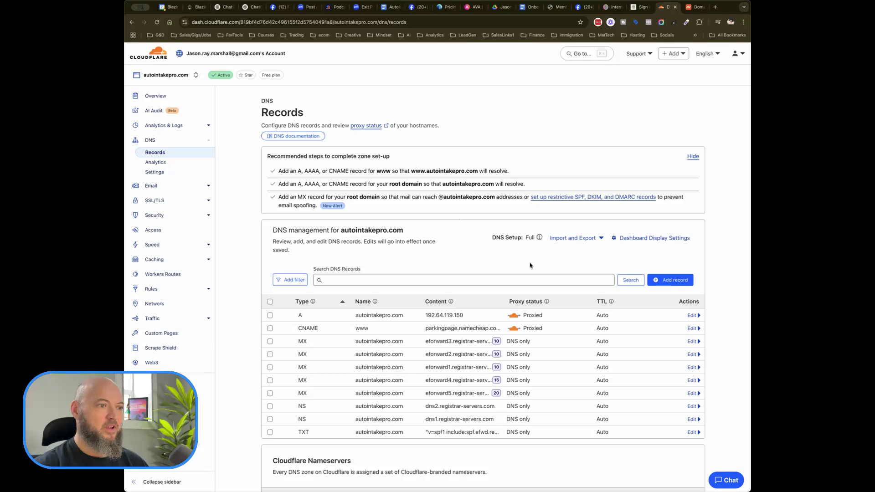
{"action": "scroll", "coordinate": [531, 264], "scroll_direction": "down", "scroll_amount": 3}
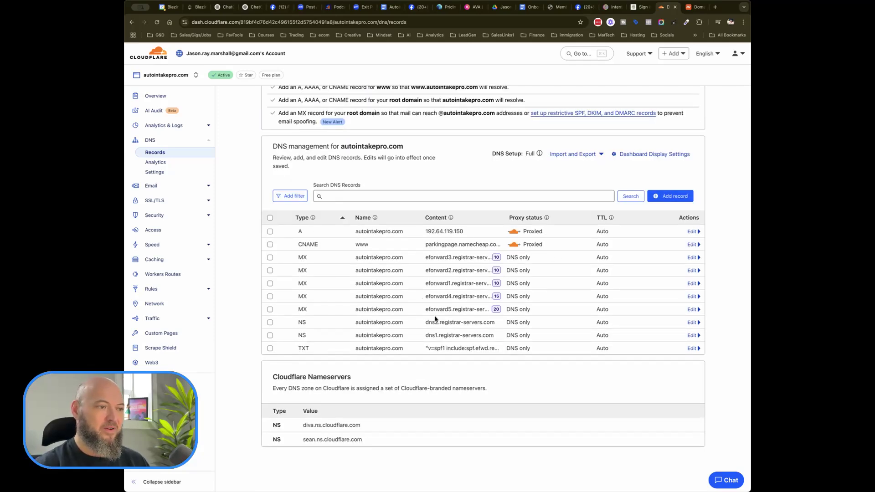
Delete all A, CNAME, MX and NS records of autointakepro.com, keeping only the TXT record, and confirm with DELETE.
{"action": "left_click", "coordinate": [270, 231]}
{"action": "left_click", "coordinate": [269, 267]}
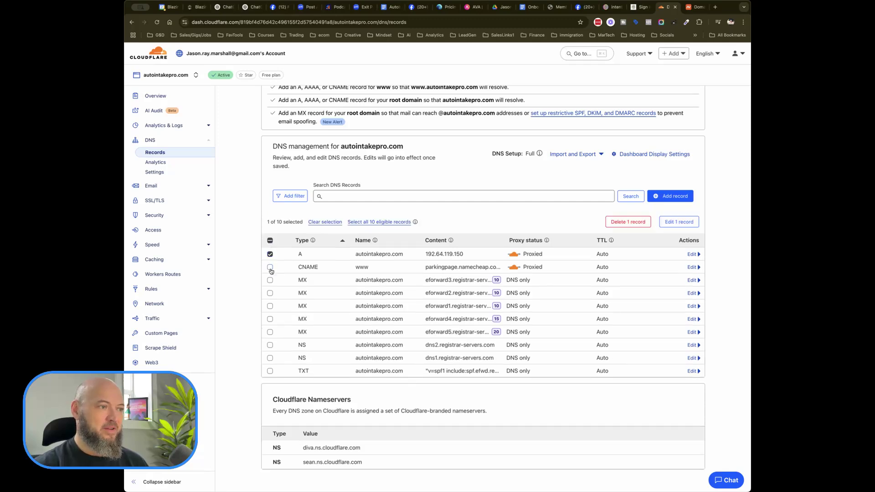
{"action": "left_click", "coordinate": [270, 279]}
{"action": "left_click", "coordinate": [270, 293]}
{"action": "left_click", "coordinate": [270, 305]}
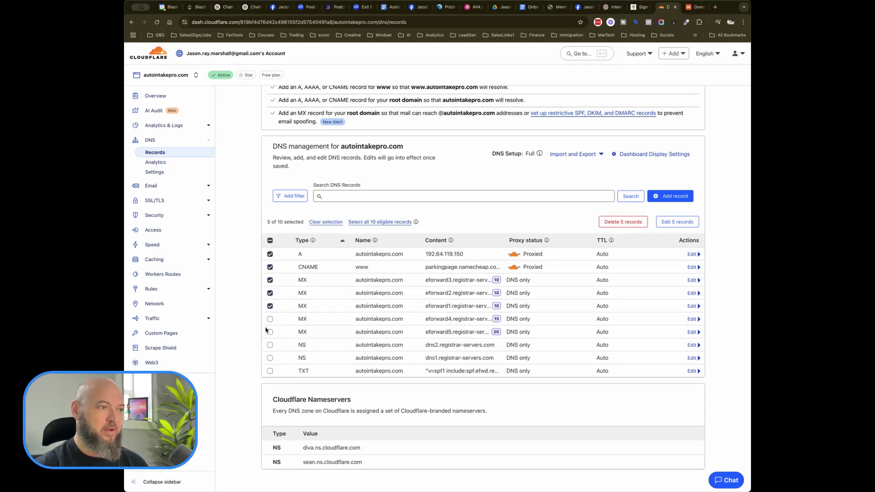
{"action": "left_click", "coordinate": [270, 319]}
{"action": "left_click", "coordinate": [270, 331]}
{"action": "left_click", "coordinate": [269, 345]}
{"action": "left_click", "coordinate": [270, 358]}
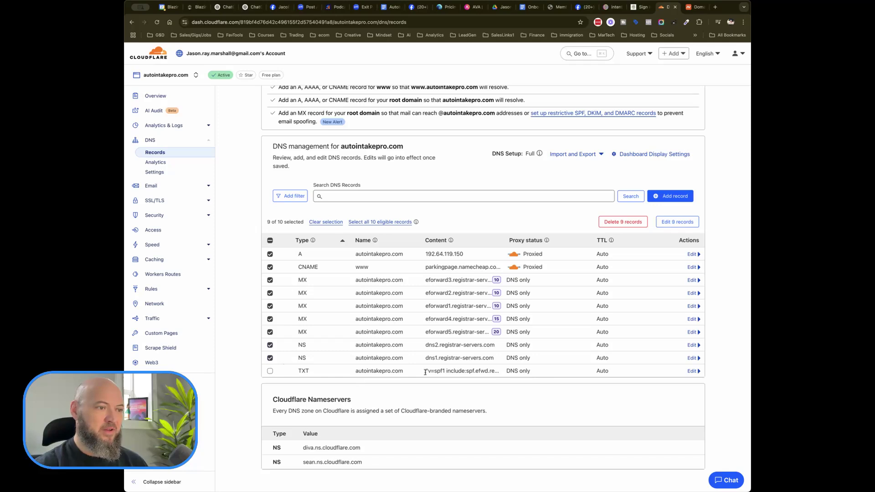
{"action": "mouse_move", "coordinate": [435, 371]}
{"action": "left_mouse_down"}
{"action": "mouse_move", "coordinate": [504, 372]}
{"action": "mouse_move", "coordinate": [431, 371]}
{"action": "left_mouse_up"}
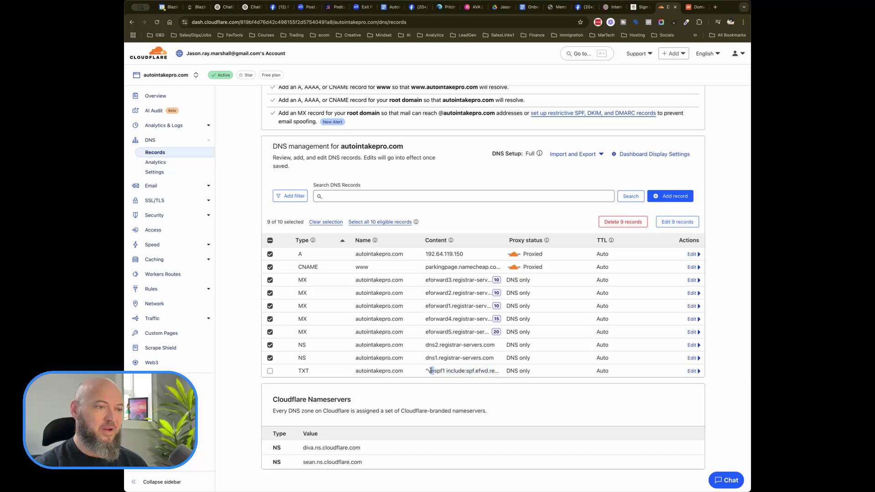
{"action": "scroll", "coordinate": [474, 359], "scroll_direction": "down", "scroll_amount": 2}
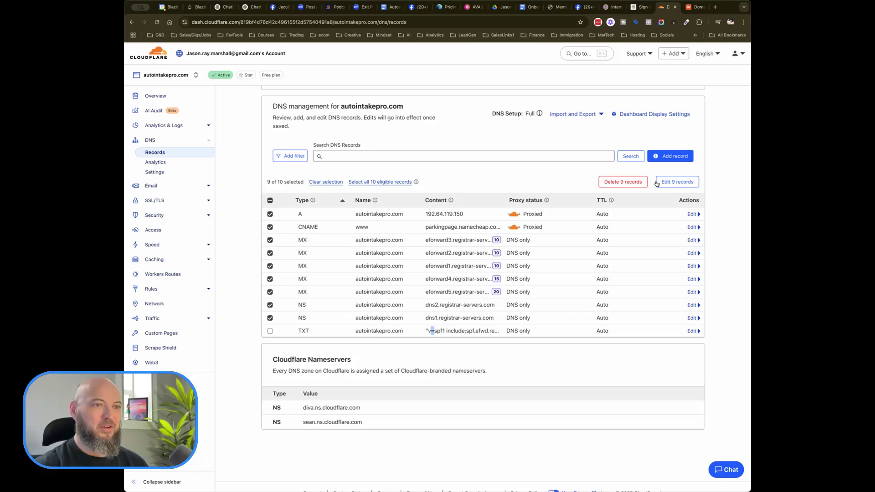
{"action": "left_click", "coordinate": [628, 183]}
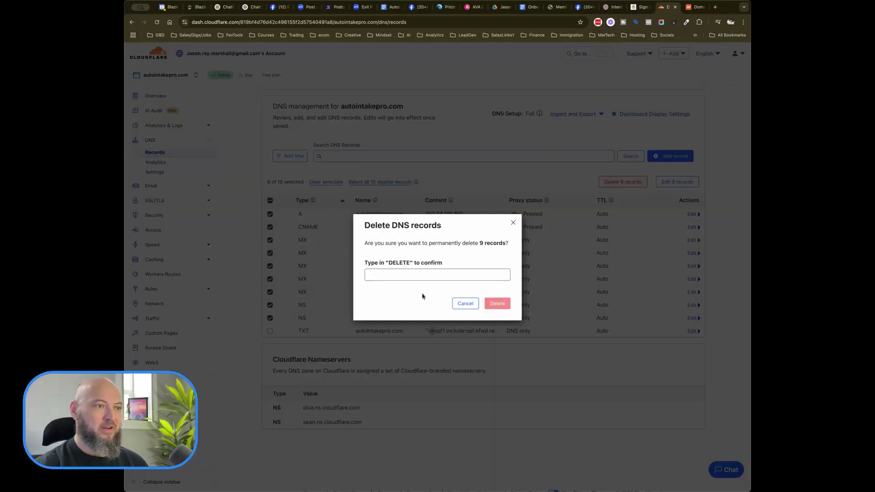
{"action": "left_click", "coordinate": [397, 271]}
{"action": "type", "text": "DELETE"}
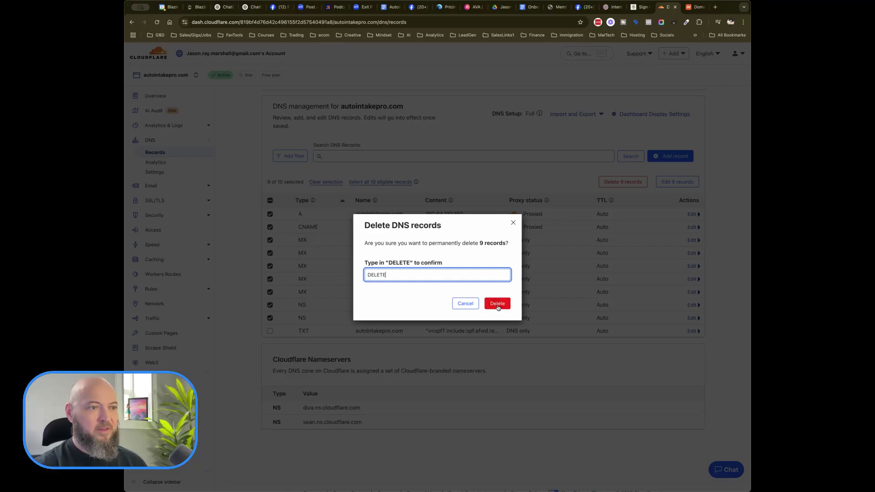
{"action": "left_click", "coordinate": [498, 304]}
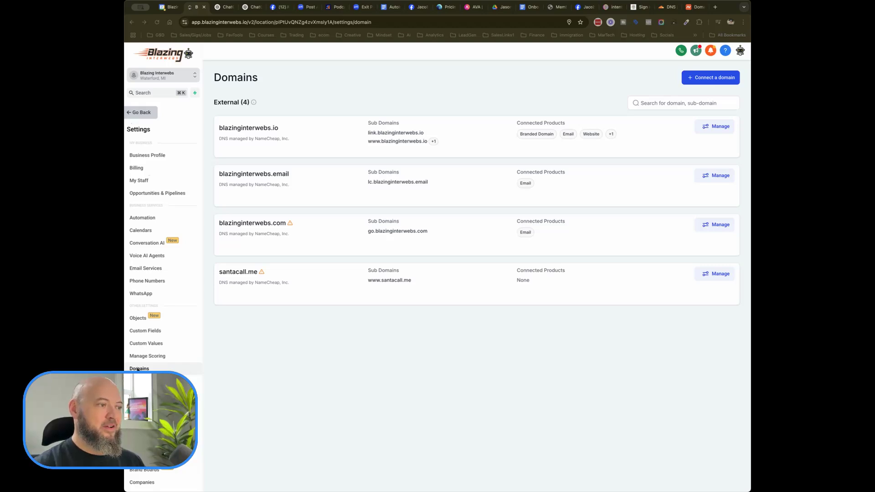
{"action": "left_click", "coordinate": [701, 79]}
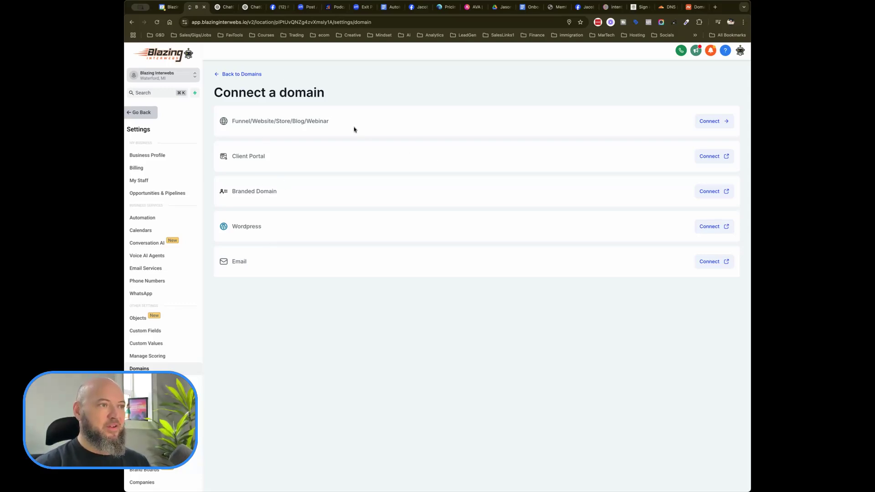
{"action": "left_click", "coordinate": [712, 124]}
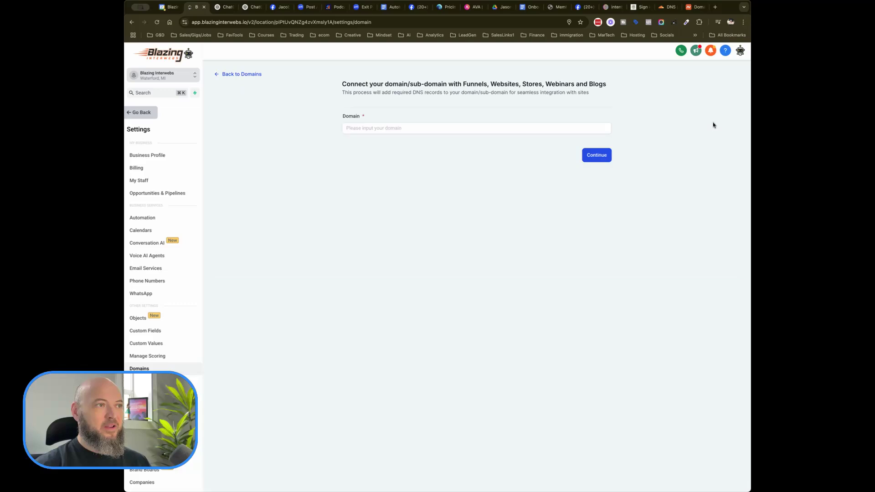
{"action": "type", "text": "autoin"}
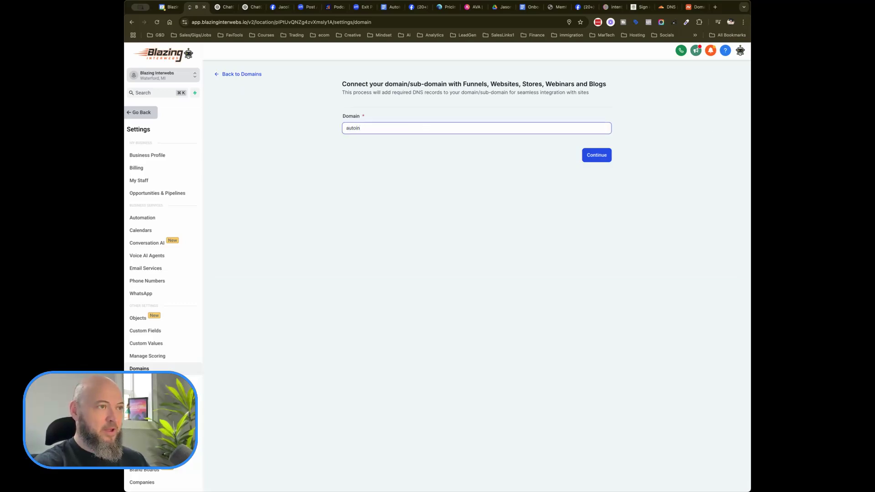
{"action": "type", "text": "takepro.com"}
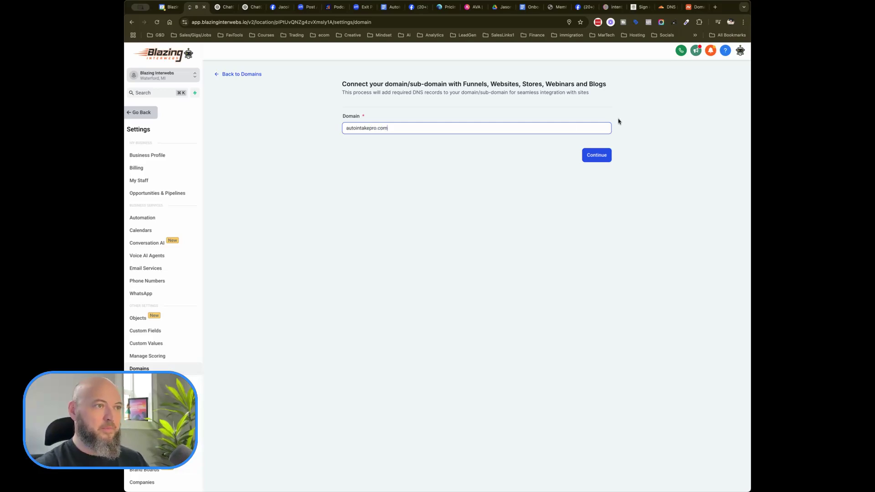
{"action": "left_click", "coordinate": [596, 155]}
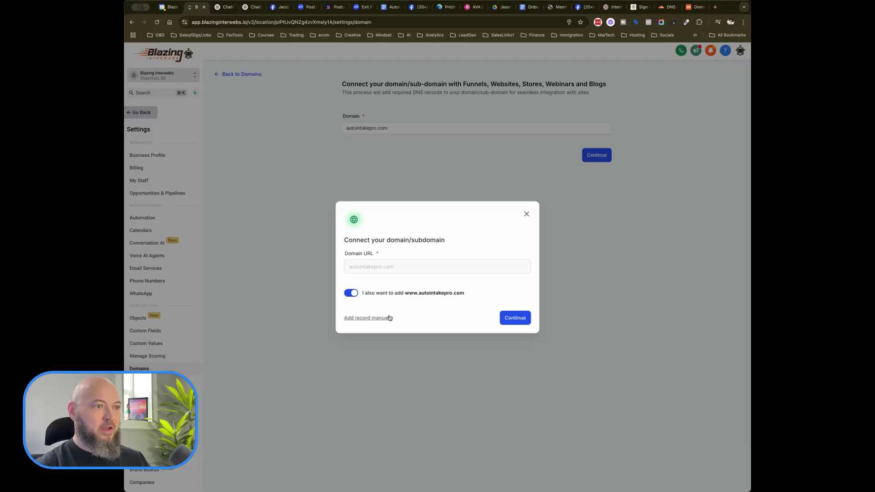
{"action": "left_click", "coordinate": [515, 319]}
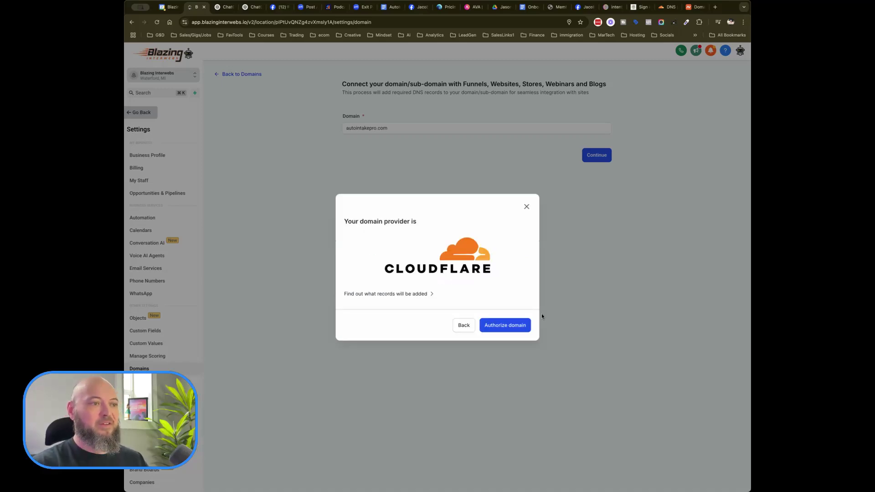
Review the A and CNAME records LeadConnector will add for autointakepro.com and authorize them in Cloudflare.
{"action": "left_click", "coordinate": [426, 295]}
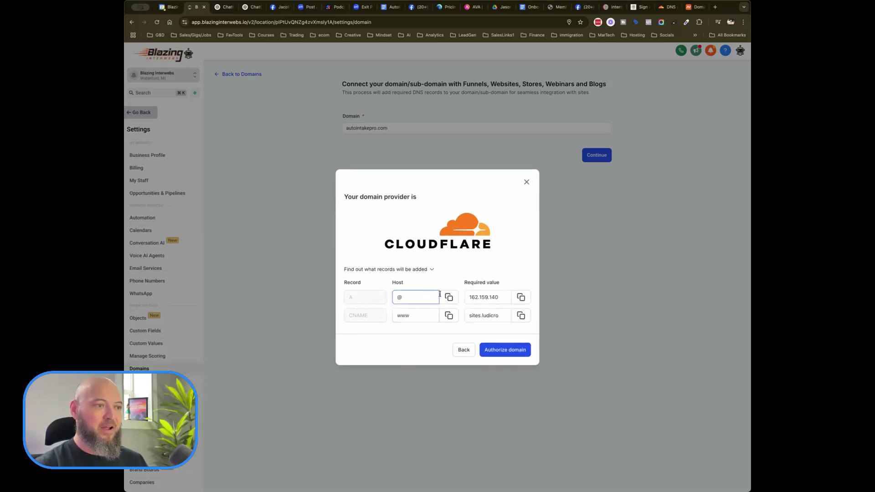
{"action": "left_click", "coordinate": [500, 300]}
{"action": "left_click", "coordinate": [499, 312]}
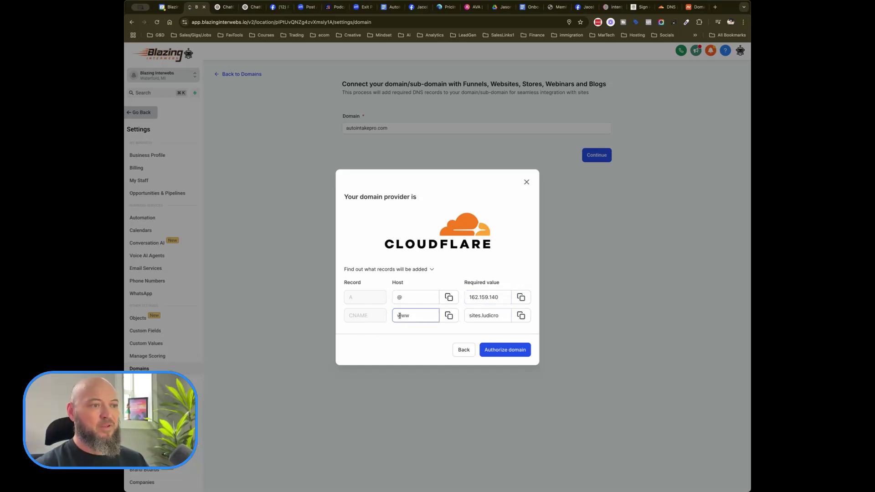
{"action": "left_click", "coordinate": [514, 351]}
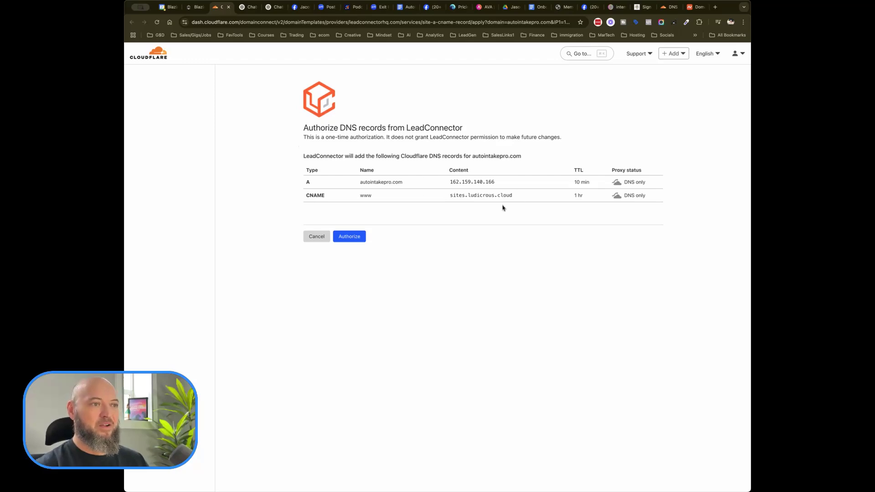
{"action": "left_click", "coordinate": [350, 237]}
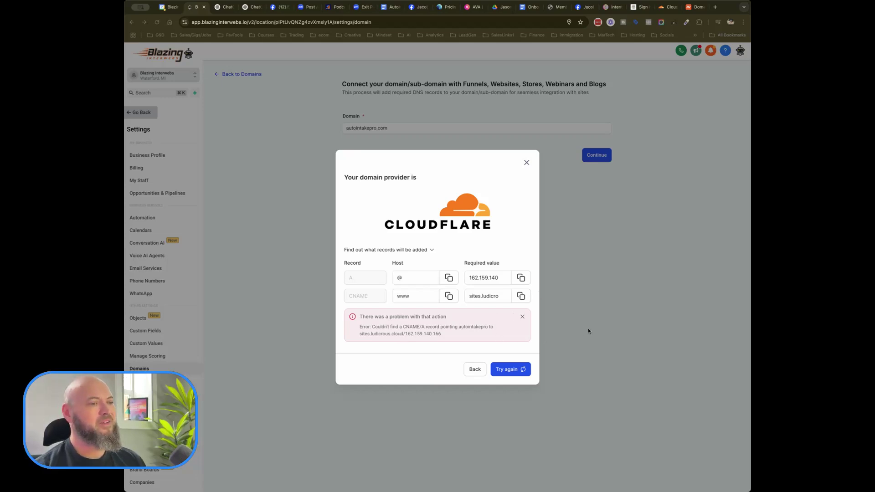
Check the TTLs of the new A and CNAME records in Cloudflare and test autointakepro.com in a new browser tab.
{"action": "left_click", "coordinate": [668, 7]}
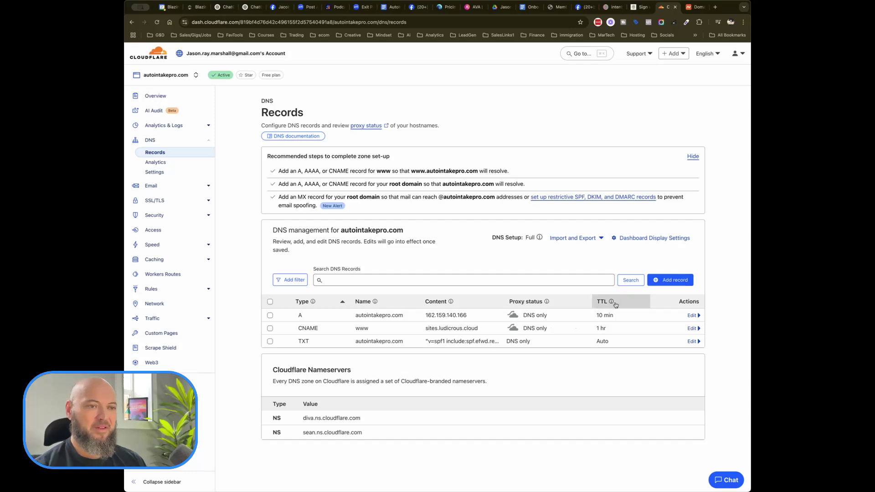
{"action": "left_click_drag", "start_coordinate": [593, 319], "coordinate": [612, 330]}
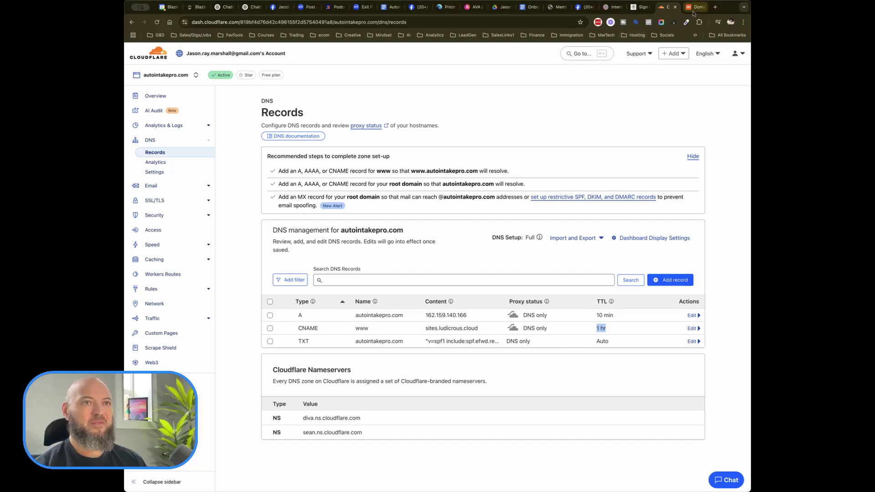
{"action": "left_click", "coordinate": [715, 7]}
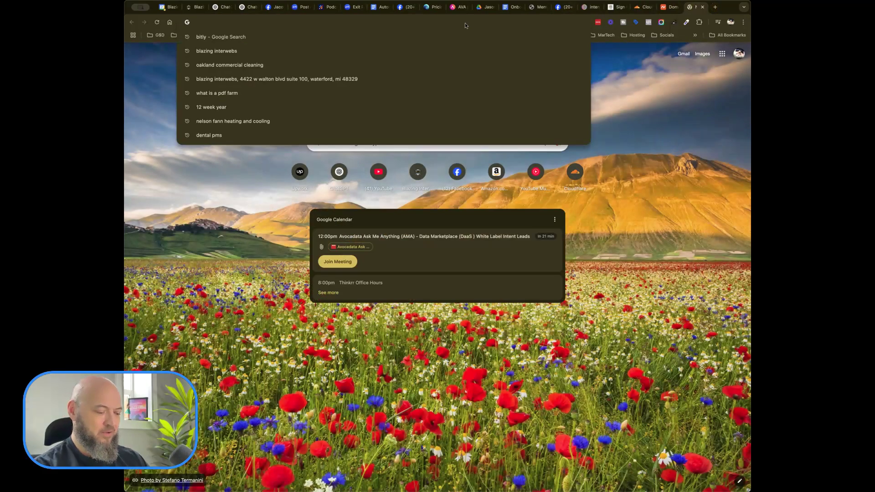
{"action": "type", "text": "autointakepro.com"}
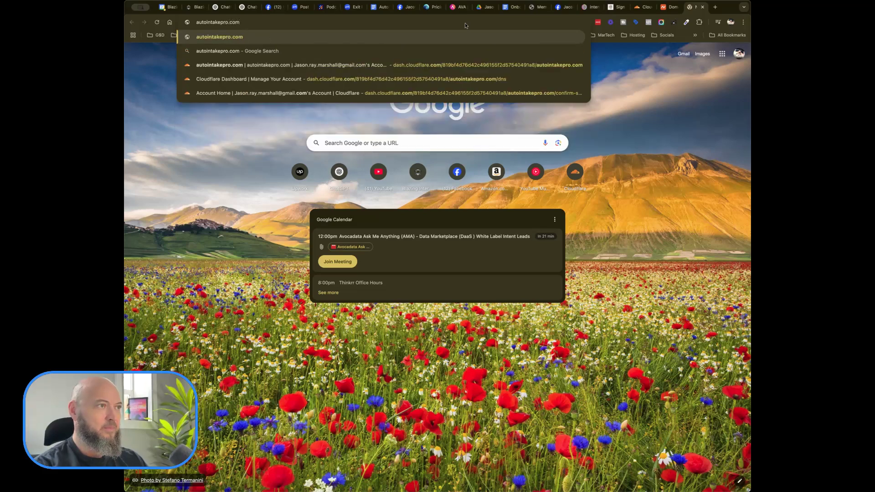
{"action": "key", "text": "Return"}
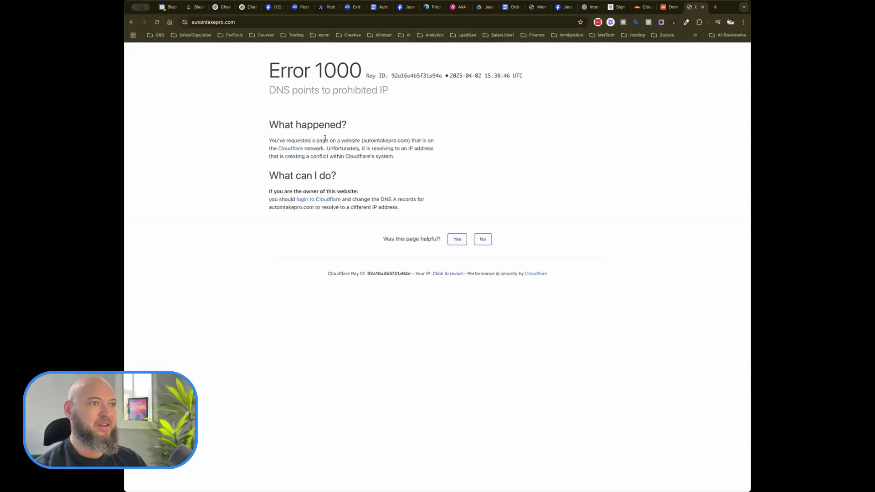
{"action": "left_click_drag", "start_coordinate": [266, 77], "coordinate": [479, 196]}
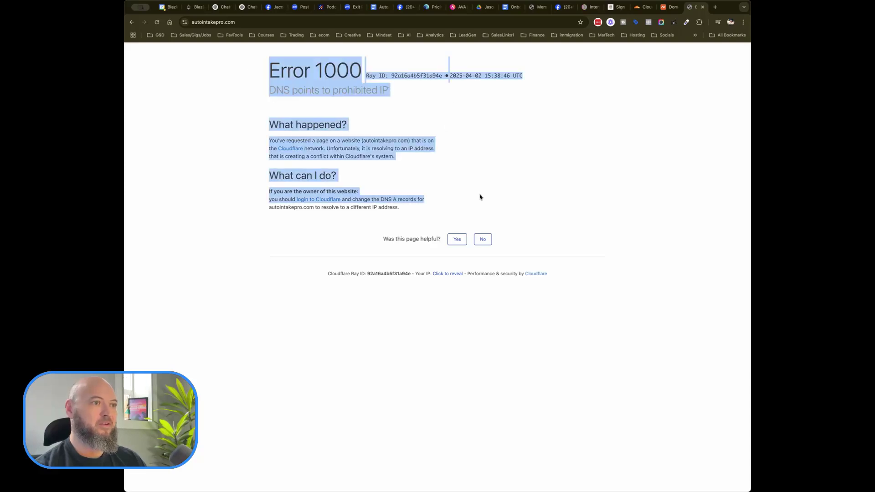
{"action": "left_click", "coordinate": [581, 178]}
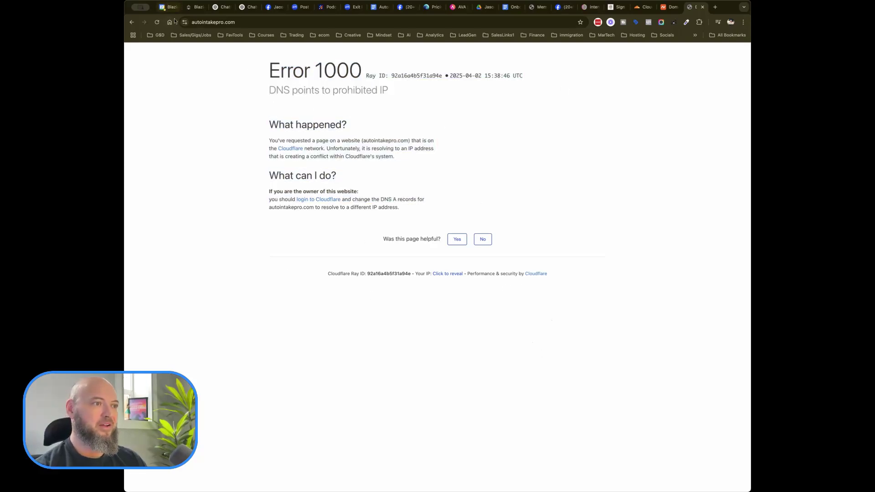
{"action": "left_click", "coordinate": [157, 22]}
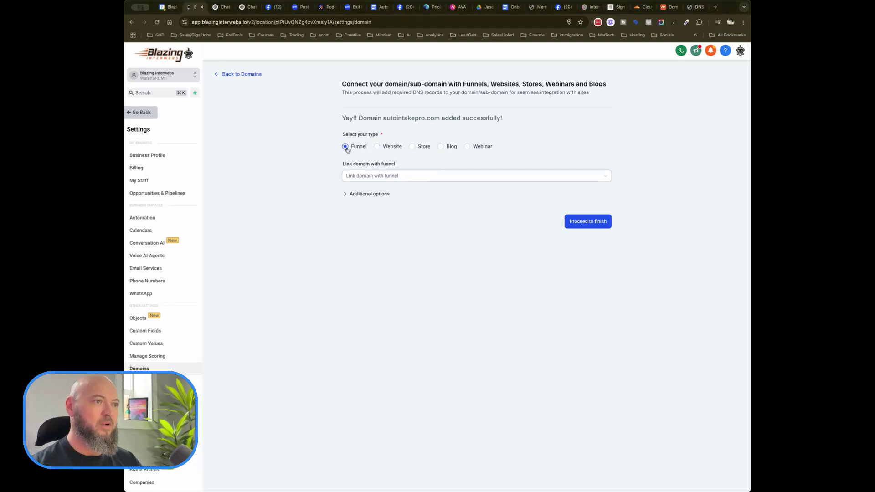
Choose Website as the type for autointakepro.com, leave the linked website and default 404/Error page unset, and finish the connection.
{"action": "left_click", "coordinate": [377, 146]}
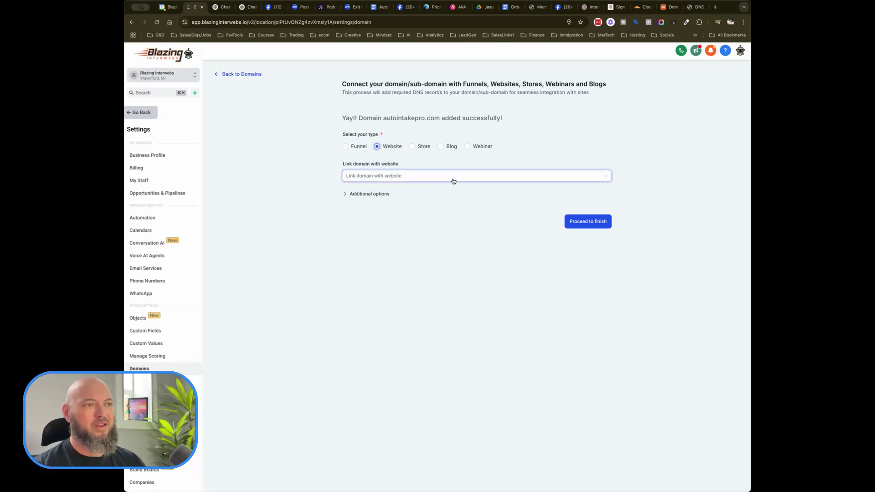
{"action": "left_click", "coordinate": [438, 176]}
{"action": "left_click", "coordinate": [590, 149]}
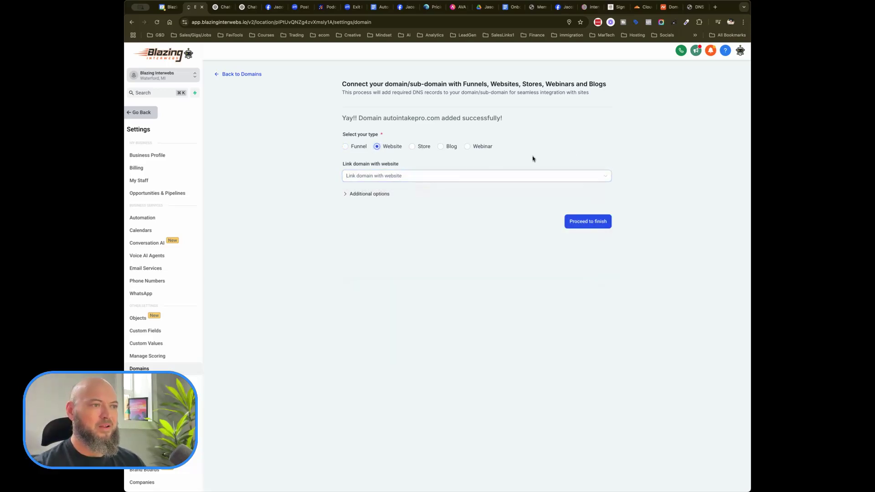
{"action": "left_click", "coordinate": [372, 197]}
{"action": "left_click", "coordinate": [438, 218]}
{"action": "left_click", "coordinate": [511, 146]}
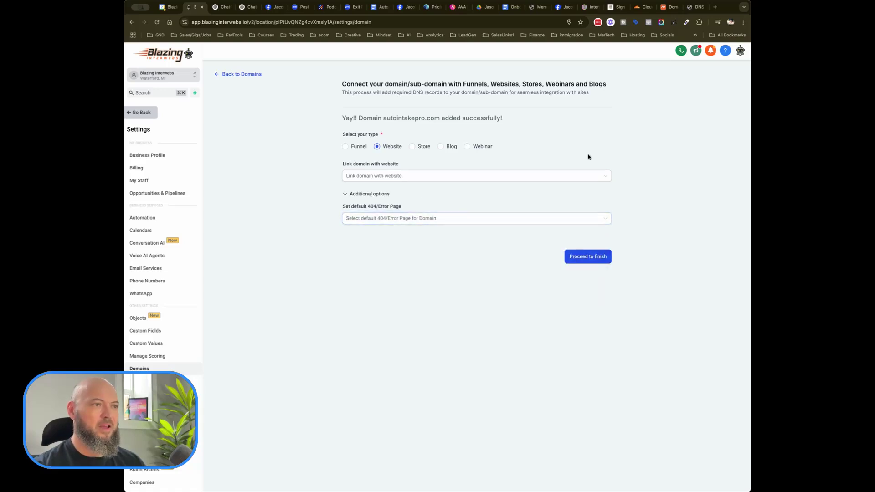
{"action": "left_click", "coordinate": [585, 258]}
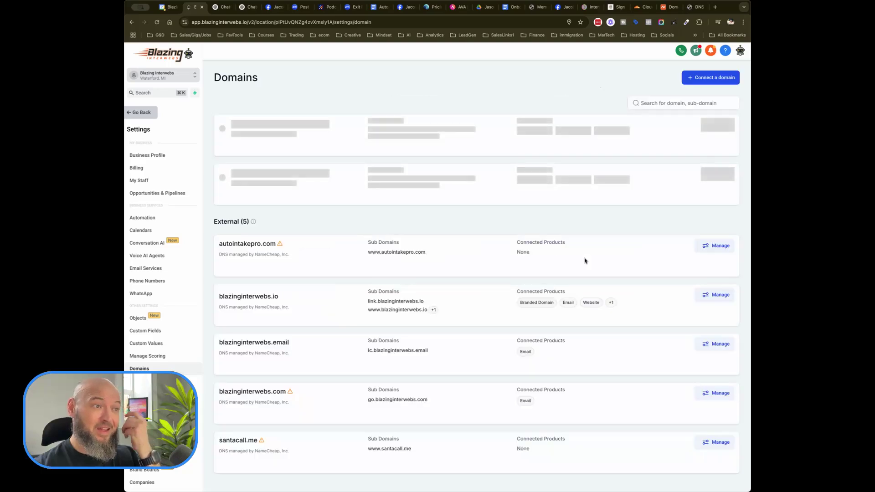
Open the management page of autointakepro.com from the connected external domains.
{"action": "mouse_move", "coordinate": [280, 126]}
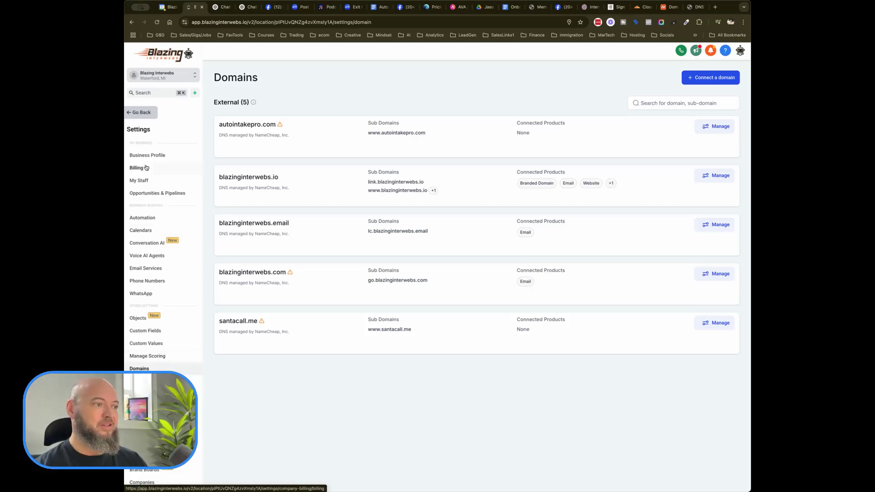
{"action": "left_click", "coordinate": [719, 128]}
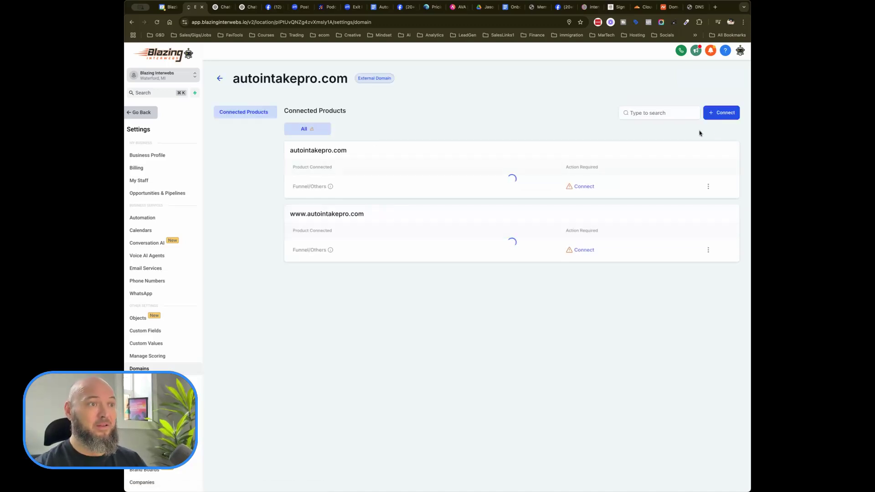
Start connecting a product to autointakepro.com, keeping the Funnel type, and link the domain with the Gradient test funnel.
{"action": "left_click", "coordinate": [583, 187]}
{"action": "left_click", "coordinate": [453, 176]}
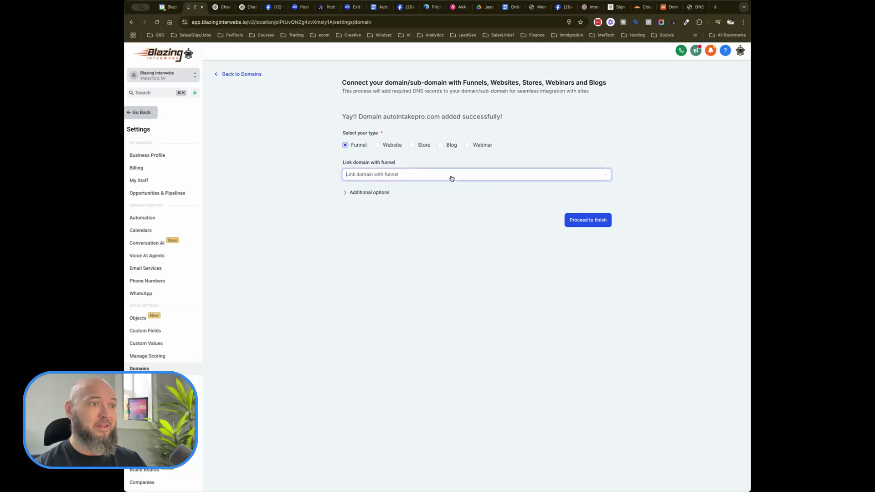
{"action": "scroll", "coordinate": [401, 258], "scroll_direction": "down", "scroll_amount": 2}
{"action": "scroll", "coordinate": [400, 260], "scroll_direction": "down", "scroll_amount": 6}
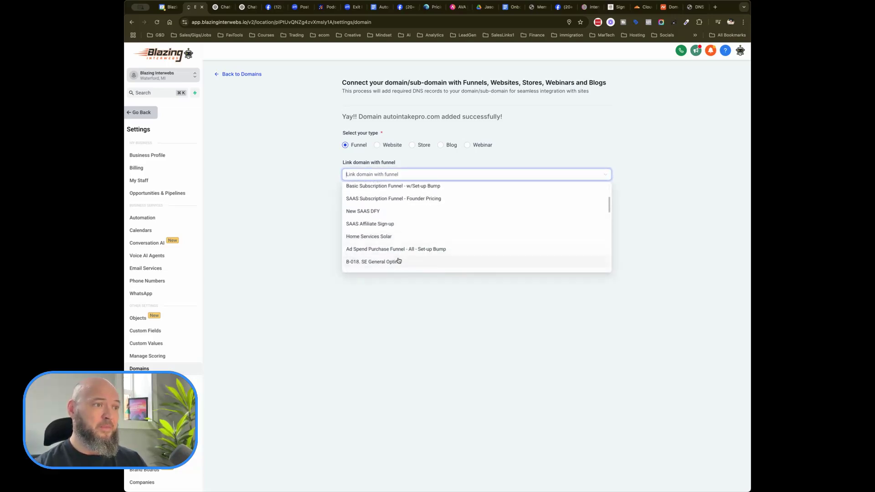
{"action": "scroll", "coordinate": [398, 260], "scroll_direction": "down", "scroll_amount": 3}
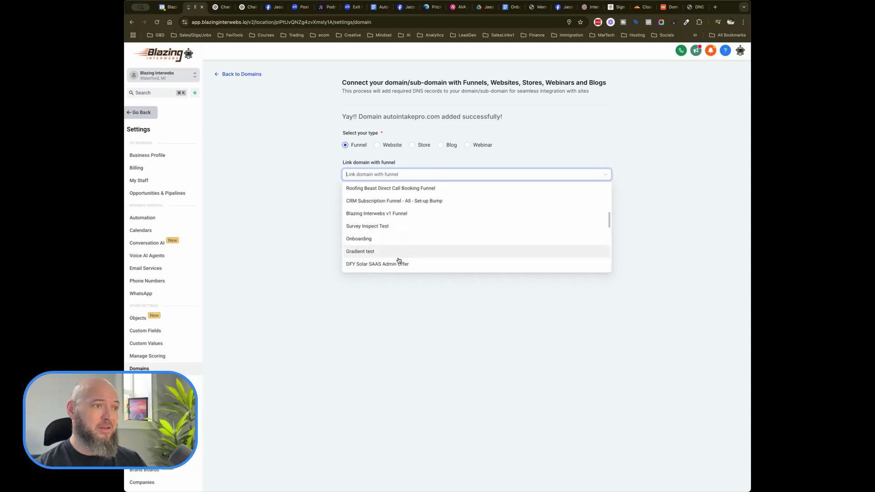
{"action": "scroll", "coordinate": [398, 260], "scroll_direction": "down", "scroll_amount": 2}
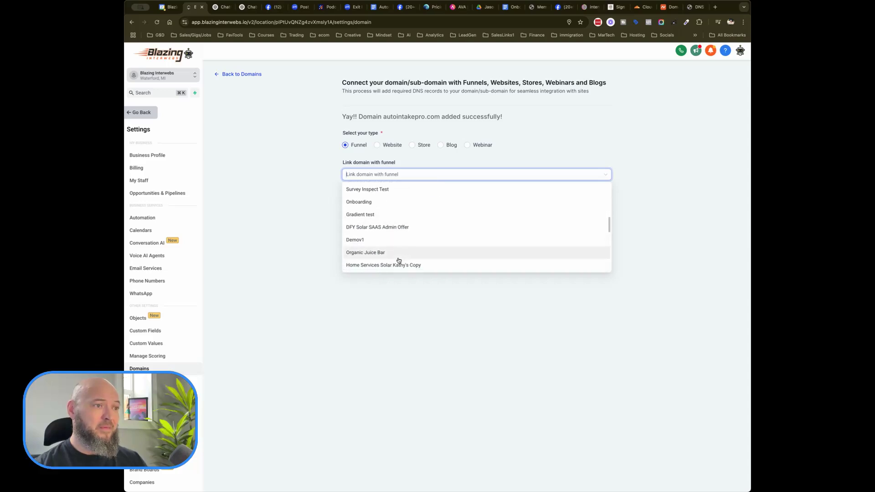
{"action": "left_click", "coordinate": [370, 221]}
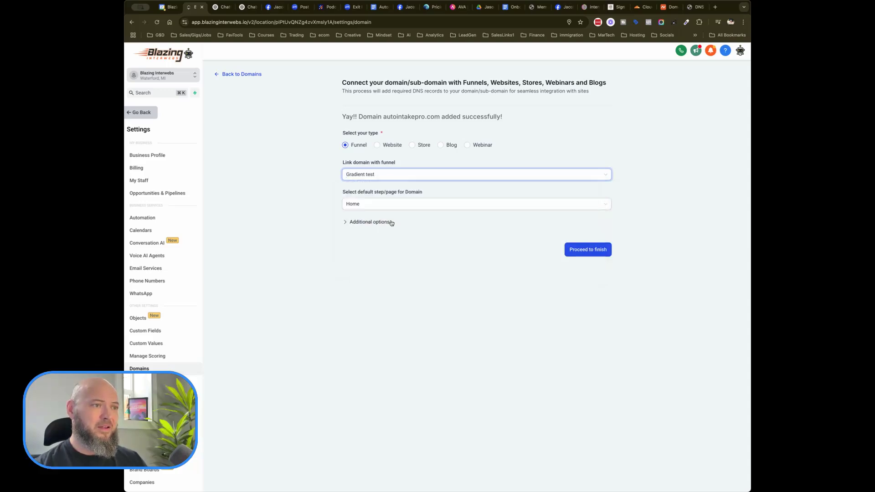
Review the default 404/Error page choices, leave that page unset with Home as the default step, and finish the funnel connection.
{"action": "left_click", "coordinate": [346, 223]}
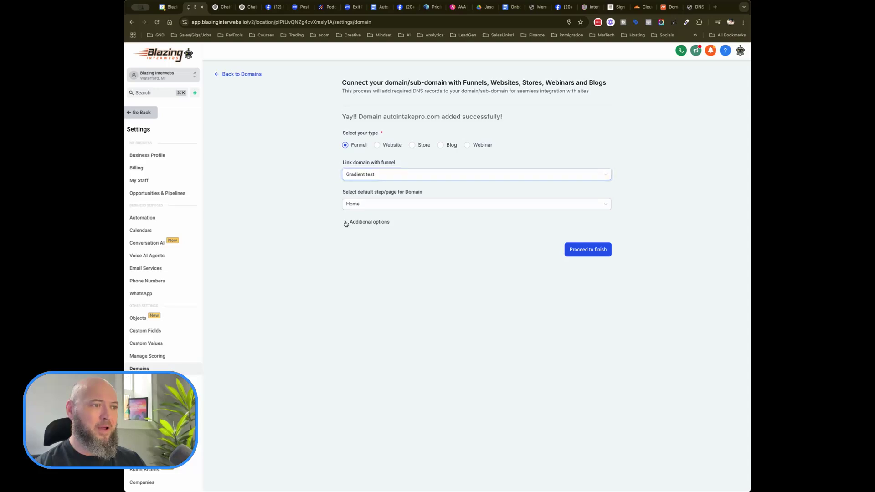
{"action": "left_click", "coordinate": [447, 250]}
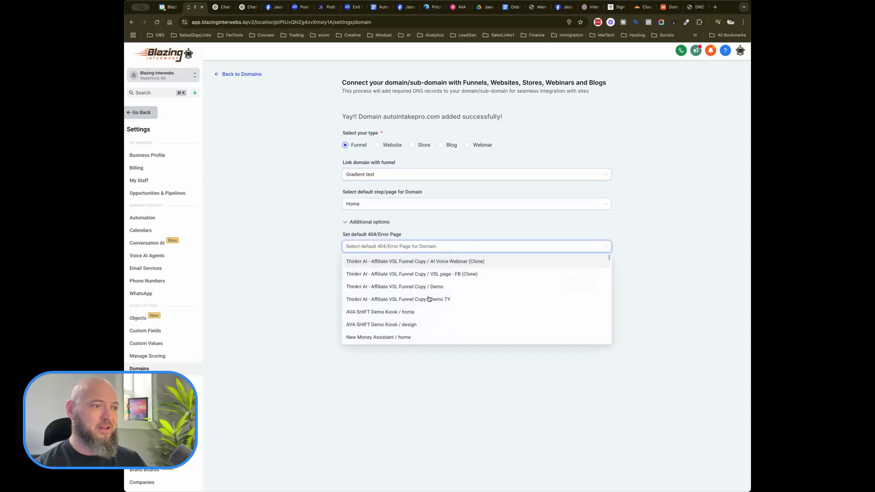
{"action": "scroll", "coordinate": [428, 298], "scroll_direction": "down", "scroll_amount": 5}
{"action": "scroll", "coordinate": [429, 299], "scroll_direction": "down", "scroll_amount": 10}
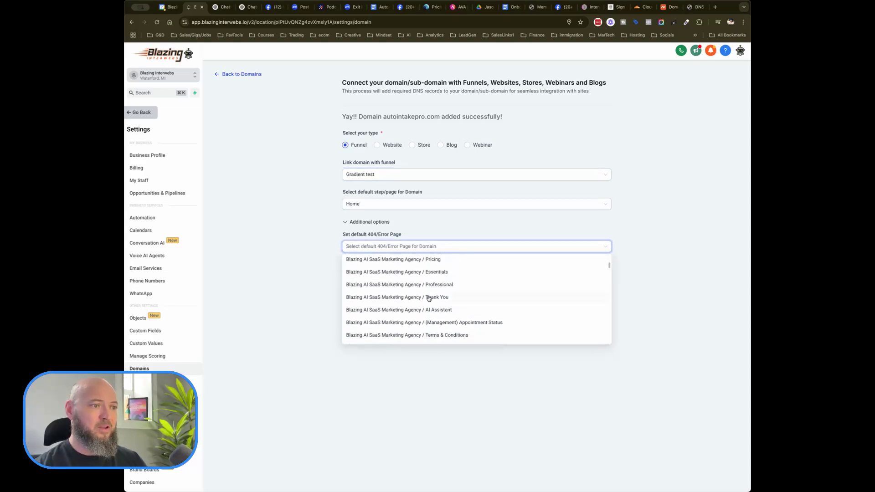
{"action": "scroll", "coordinate": [428, 299], "scroll_direction": "down", "scroll_amount": 3}
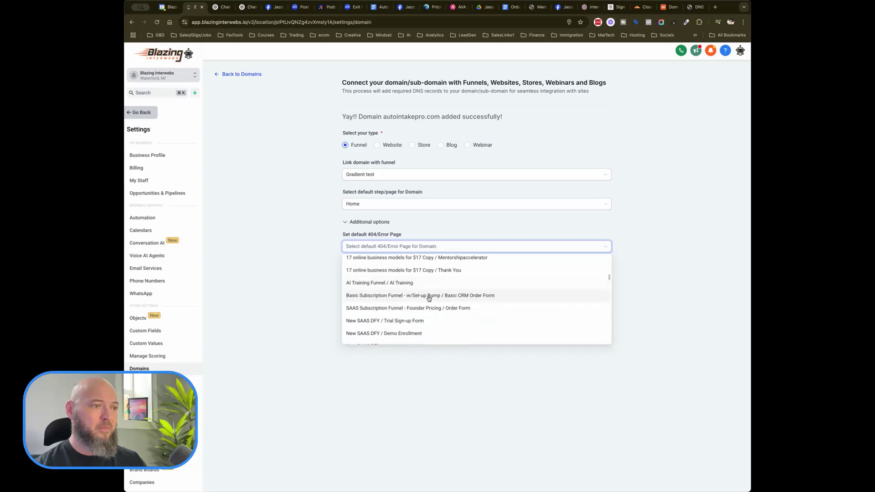
{"action": "scroll", "coordinate": [429, 299], "scroll_direction": "up", "scroll_amount": 10}
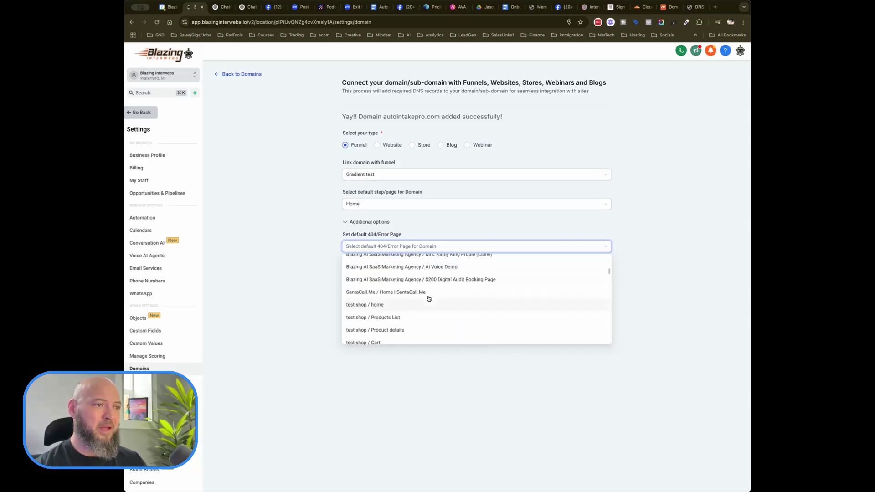
{"action": "left_click", "coordinate": [620, 221]}
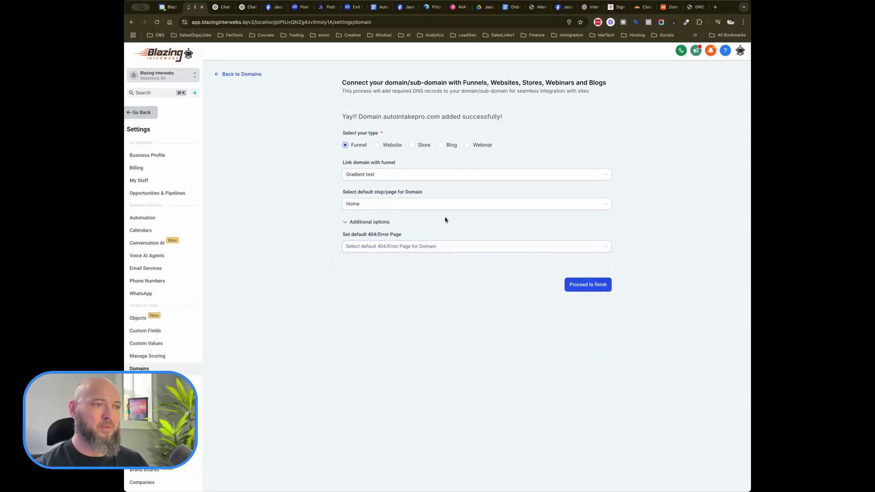
{"action": "left_click", "coordinate": [610, 289]}
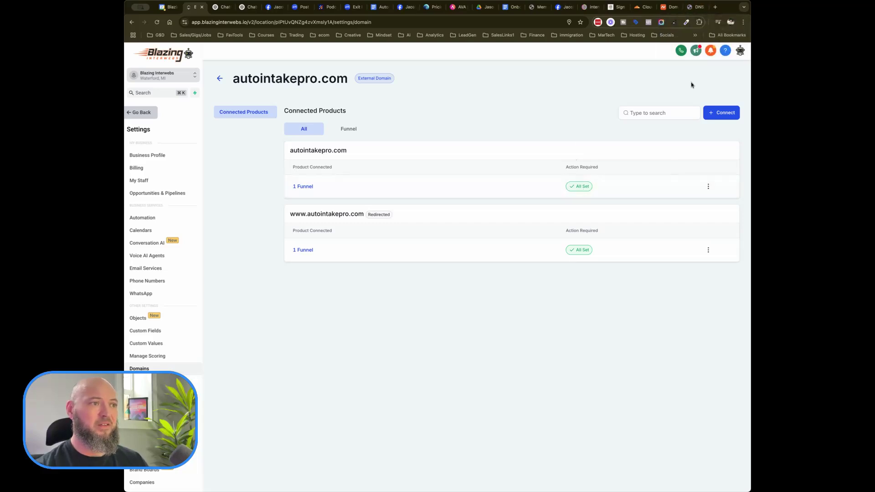
Reload autointakepro.com in its browser tab and check the loaded page and its https address.
{"action": "left_click", "coordinate": [694, 7]}
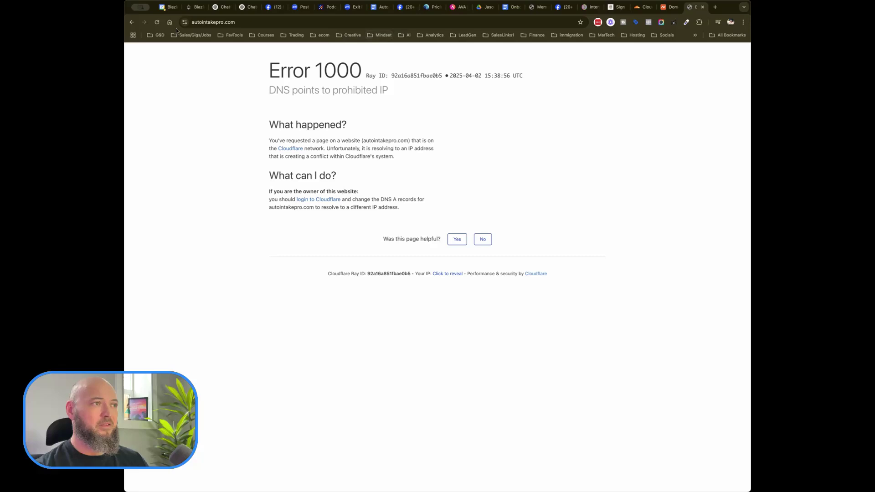
{"action": "key", "text": "super+r"}
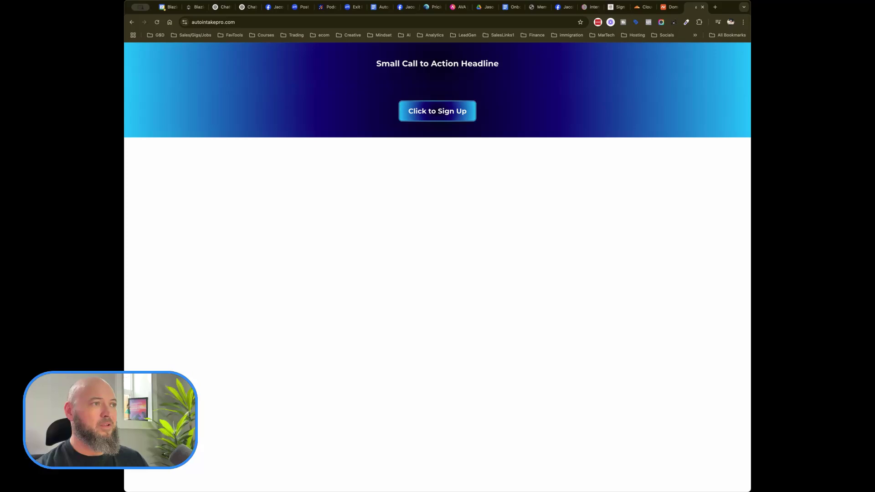
{"action": "left_click_drag", "start_coordinate": [194, 22], "coordinate": [272, 22]}
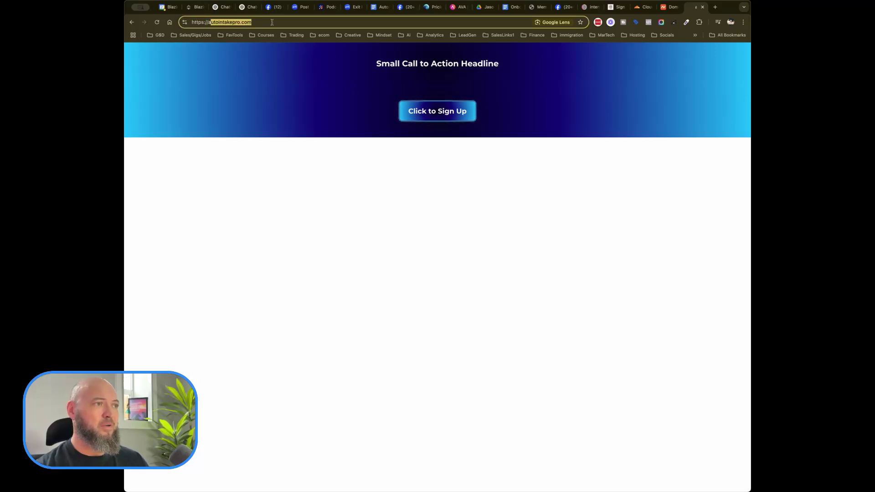
{"action": "left_click", "coordinate": [185, 24]}
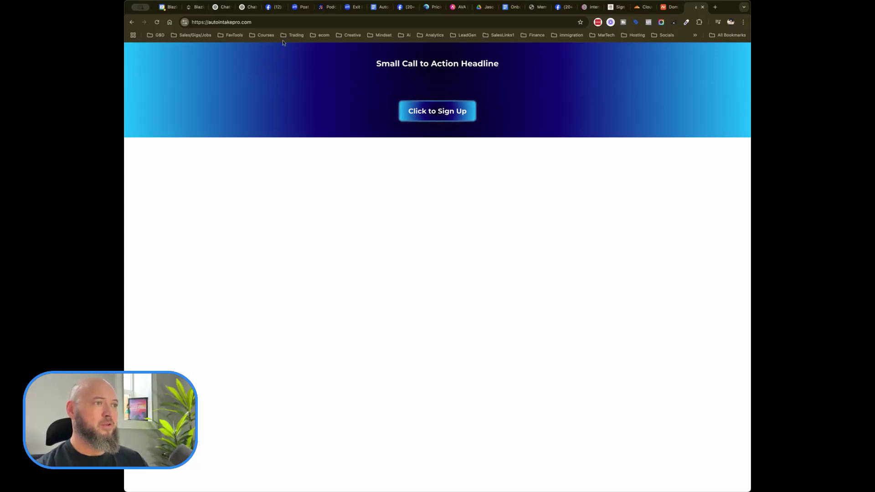
{"action": "key", "text": "super+l"}
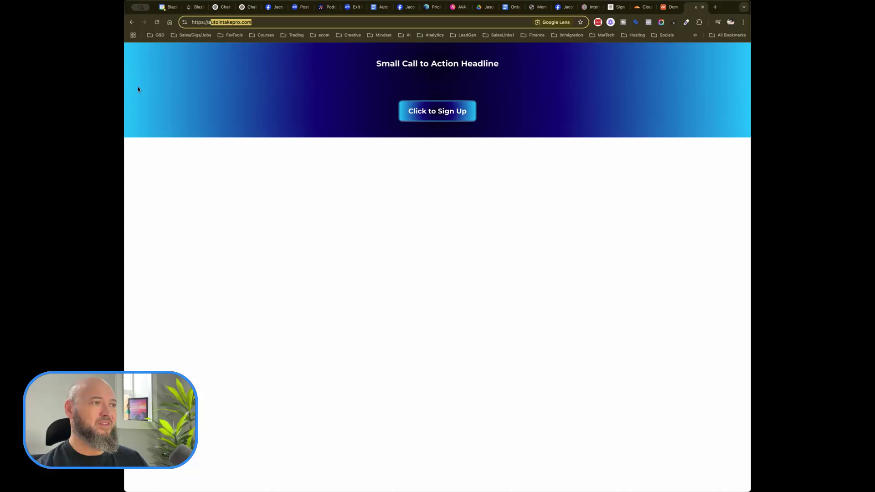
{"action": "left_click", "coordinate": [133, 71]}
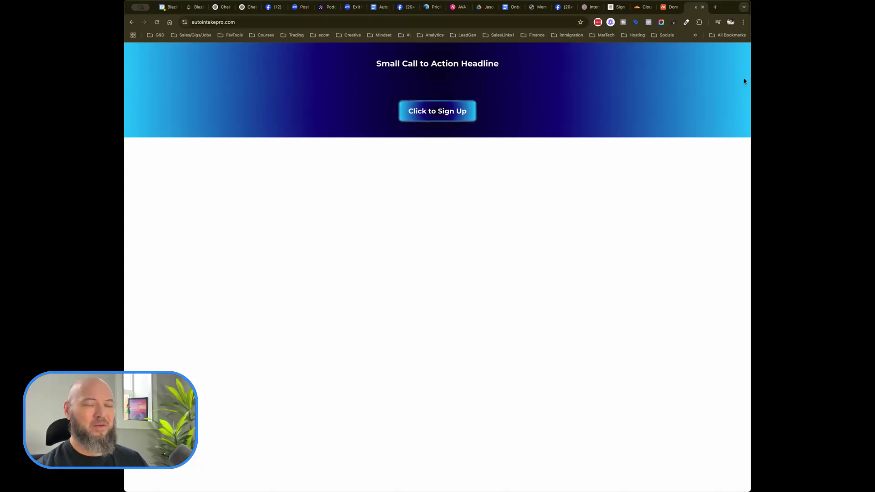